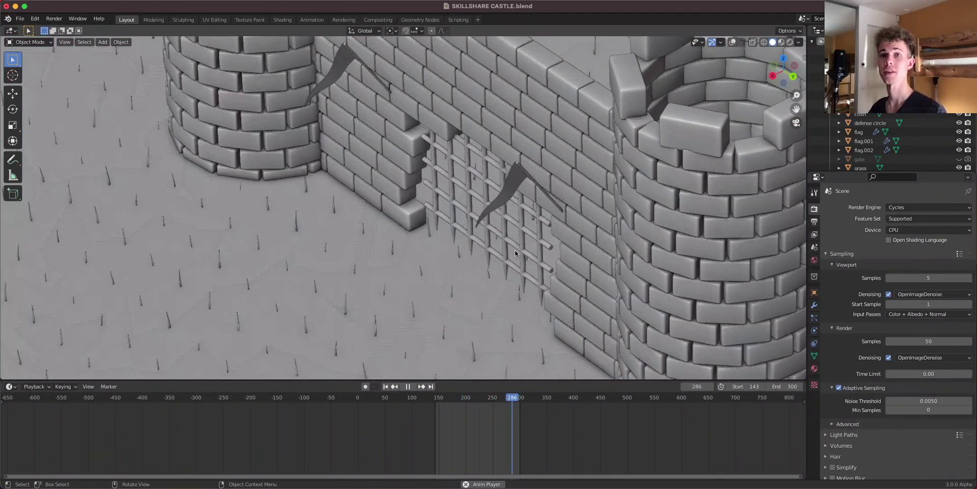
pyautogui.press('space')
pyautogui.press('space')
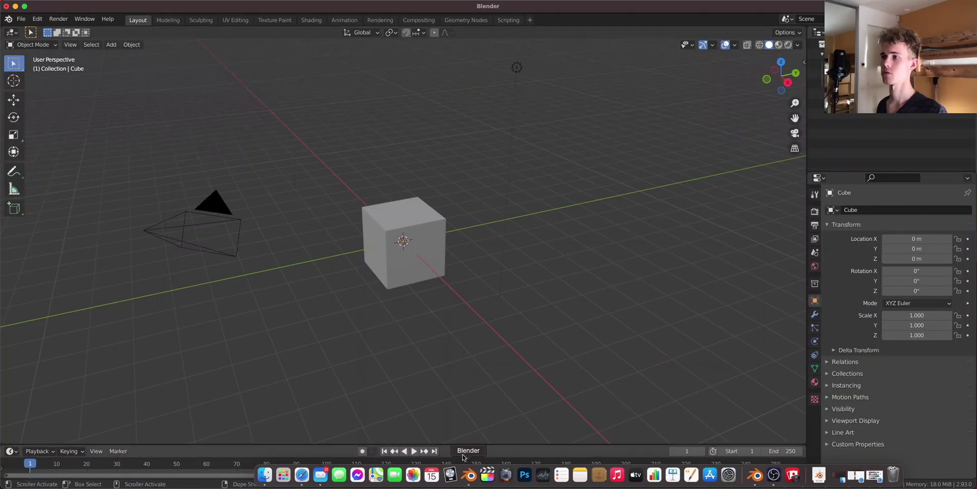
# Add a mesh cylinder at the origin, inside the default cube.
pyautogui.click(408, 214)
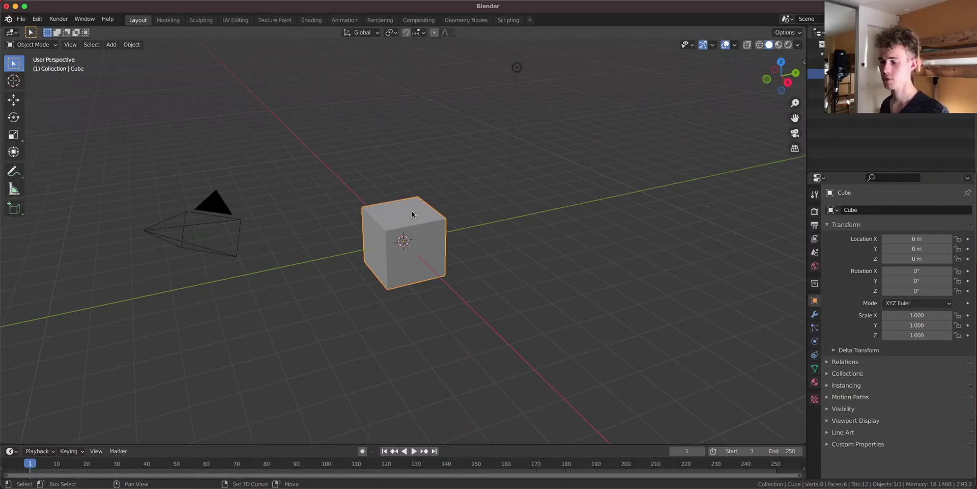
pyautogui.hotkey('shift', 'a')
pyautogui.moveTo(423, 213)
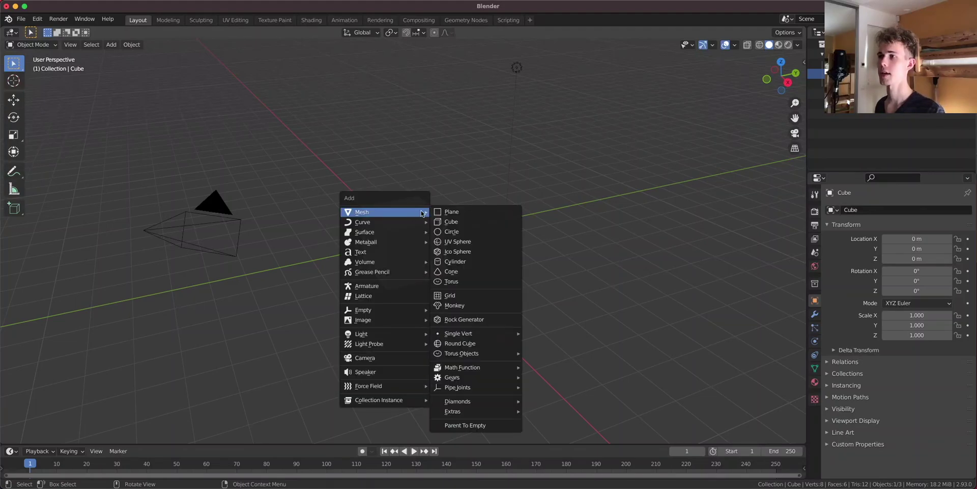
pyautogui.click(464, 261)
# Scale the cylinder to about 0.041 in X and Y and stretch it along Z into a thin bar taller than the cube.
pyautogui.click(766, 79)
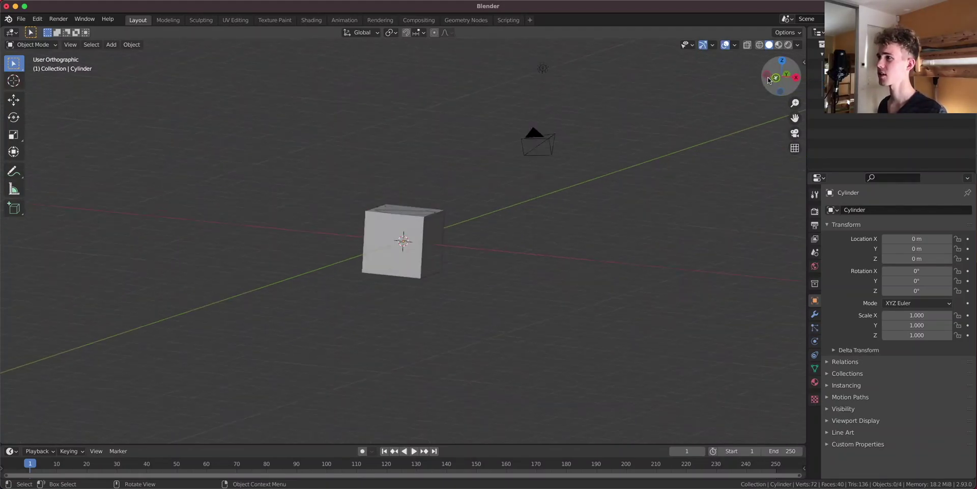
pyautogui.keyDown('shift'); pyautogui.moveTo(436, 224); pyautogui.dragTo(495, 255, button='middle'); pyautogui.keyUp('shift')
pyautogui.press('s')
pyautogui.hotkey('shift', 'z')
pyautogui.click(402, 233)
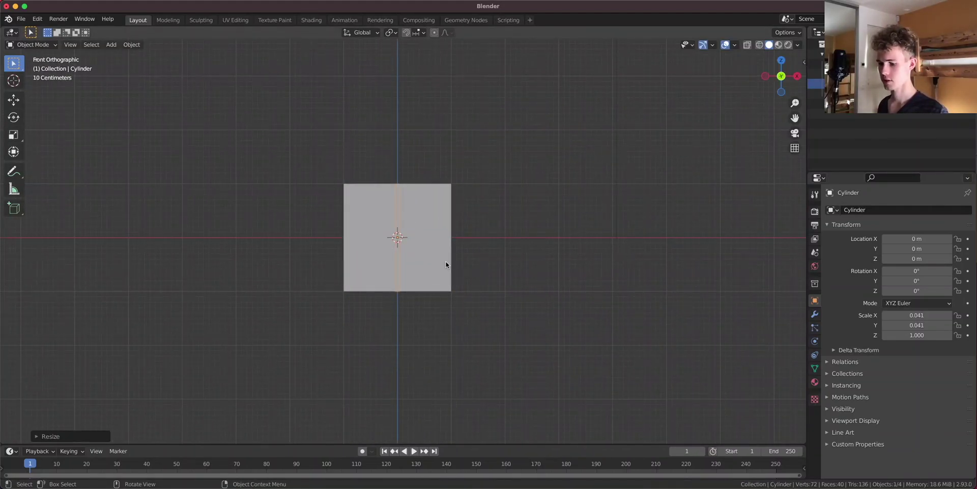
pyautogui.press('s')
pyautogui.press('z')
pyautogui.click(538, 246)
pyautogui.keyDown('shift'); pyautogui.moveTo(524, 256); pyautogui.dragTo(487, 268, button='middle'); pyautogui.keyUp('shift')
pyautogui.scroll(-2, 533, 273)
# Add an Array modifier to the bar with a relative X offset factor of 8.410 and a count of 7.
pyautogui.click(777, 237)
pyautogui.click(815, 314)
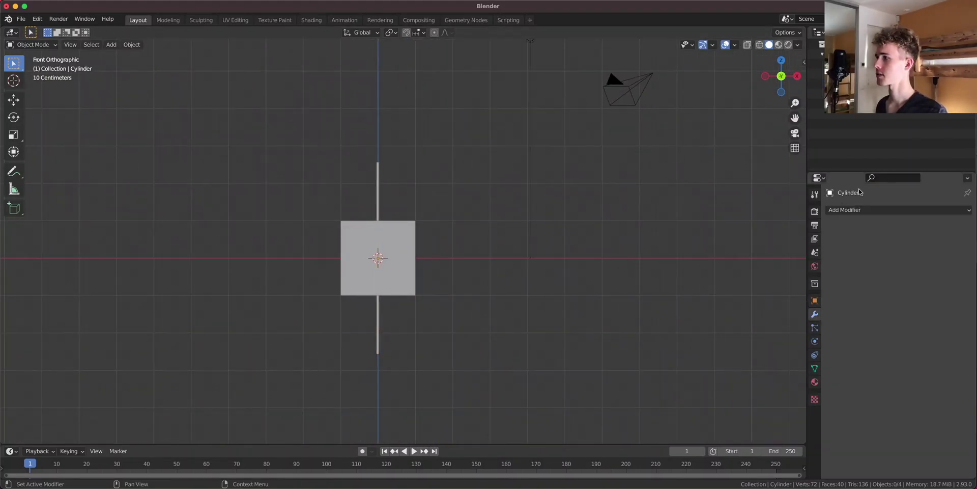
pyautogui.click(845, 210)
pyautogui.click(770, 237)
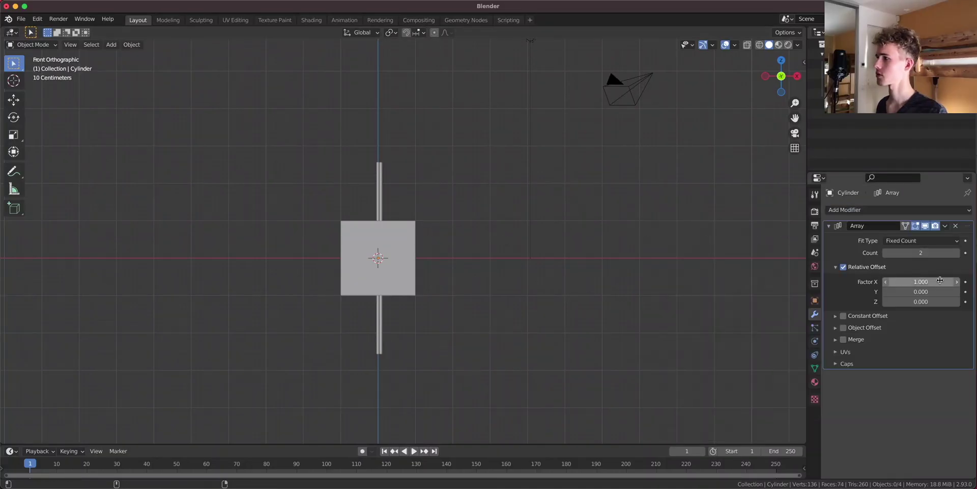
pyautogui.moveTo(911, 281); pyautogui.dragTo(922, 281)
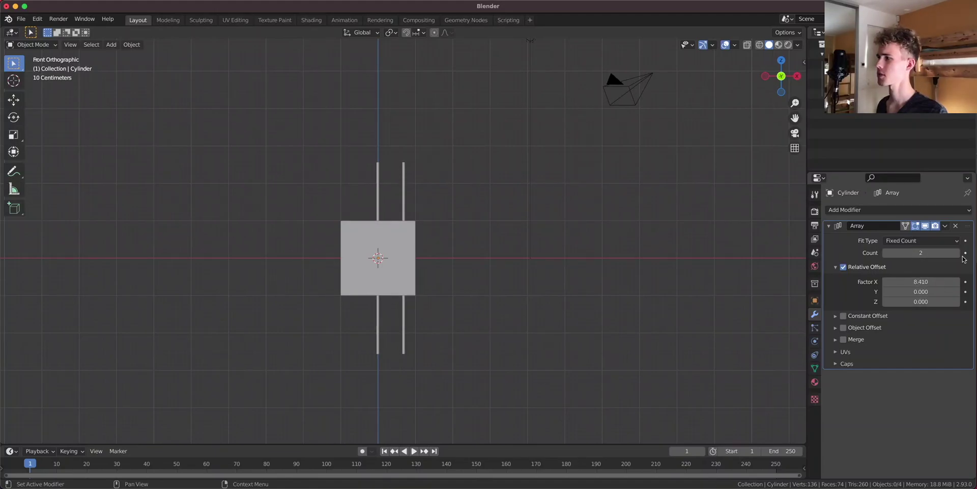
pyautogui.click(957, 253)
pyautogui.click(957, 253)
pyautogui.click(957, 253)
pyautogui.click(957, 253)
pyautogui.click(957, 253)
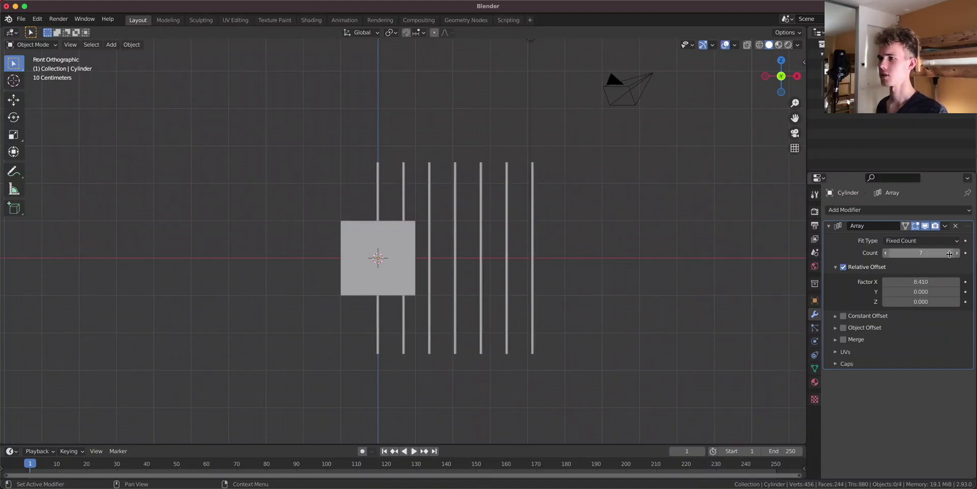
# Duplicate the arrayed bars, rotate the copy 90° about global Y and move it over the vertical bars to form a lattice.
pyautogui.click(454, 258)
pyautogui.hotkey('shift', 'd')
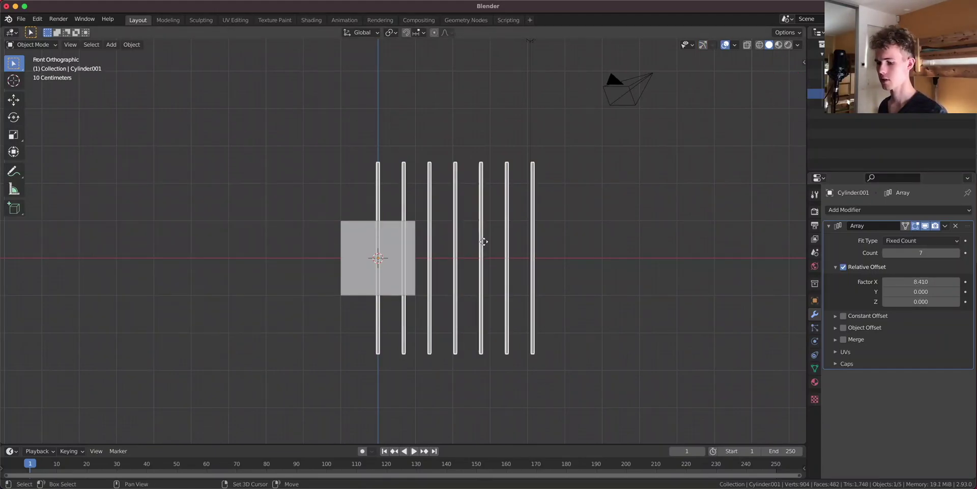
pyautogui.write('rzy90')
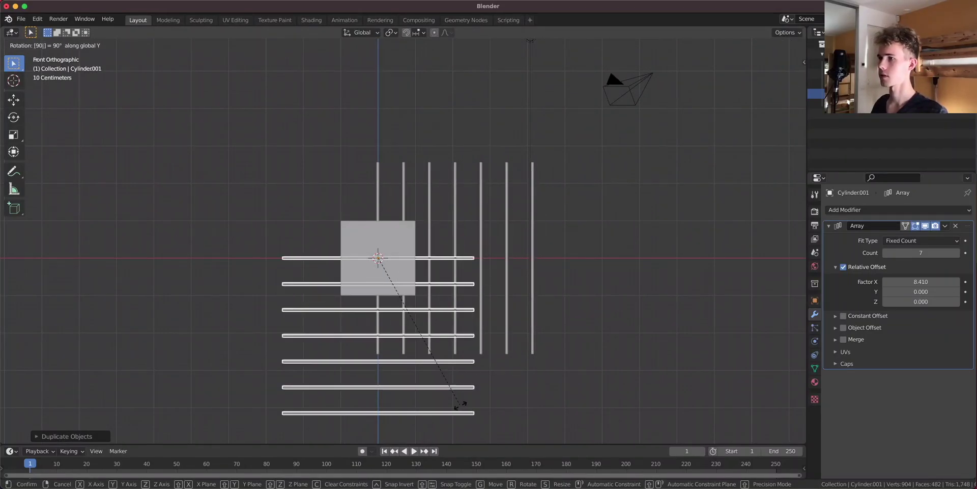
pyautogui.press('Return')
pyautogui.moveTo(537, 329)
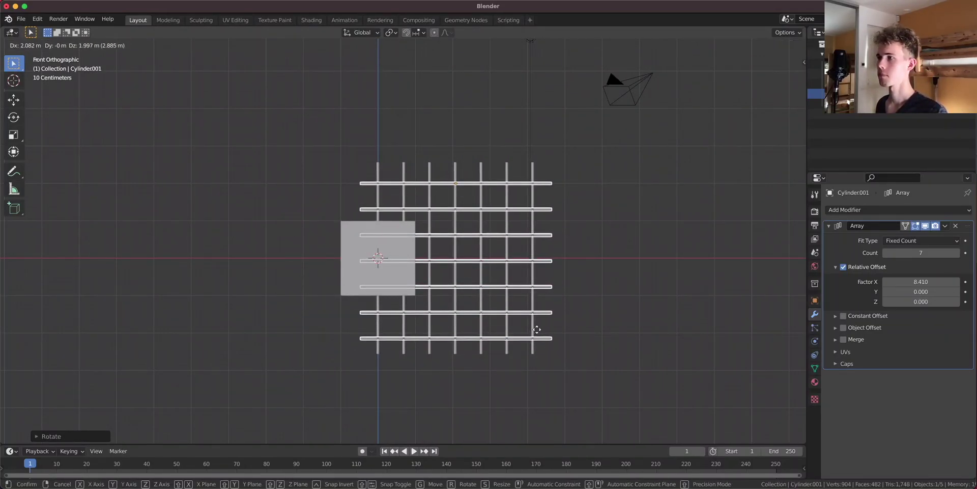
pyautogui.click(538, 329)
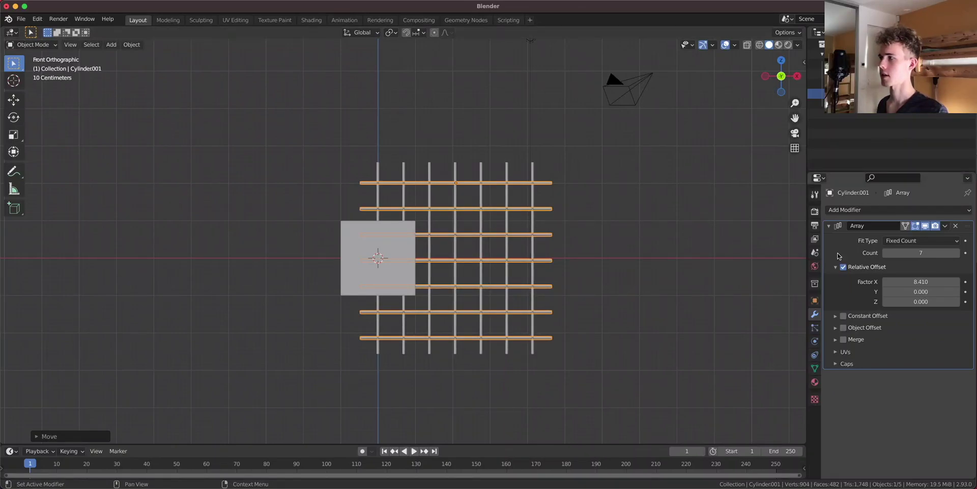
# Apply the Array modifiers on the horizontal and the vertical bars.
pyautogui.hotkey('ctrl', 'a')
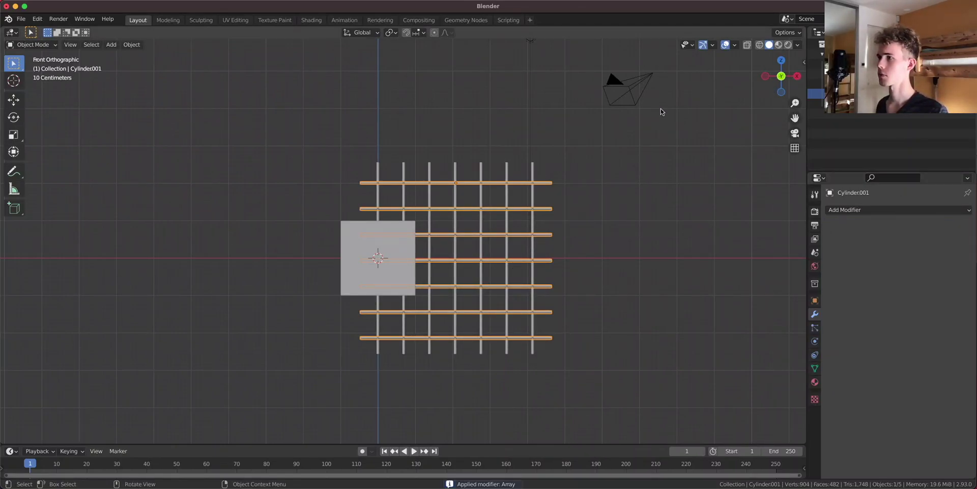
pyautogui.click(532, 228)
pyautogui.press('super+a')
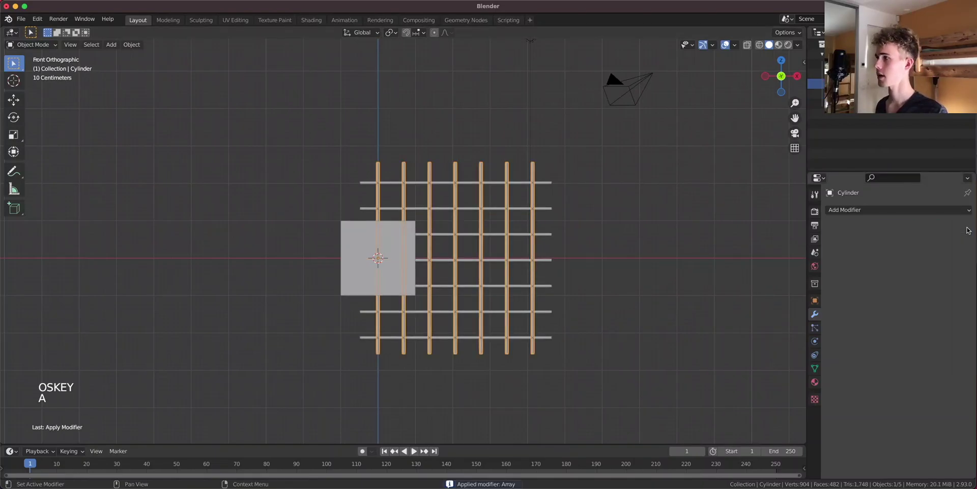
# Join the horizontal and vertical bars into a single object.
pyautogui.moveTo(521, 192); pyautogui.dragTo(515, 218, button='middle')
pyautogui.scroll(3, 514, 217)
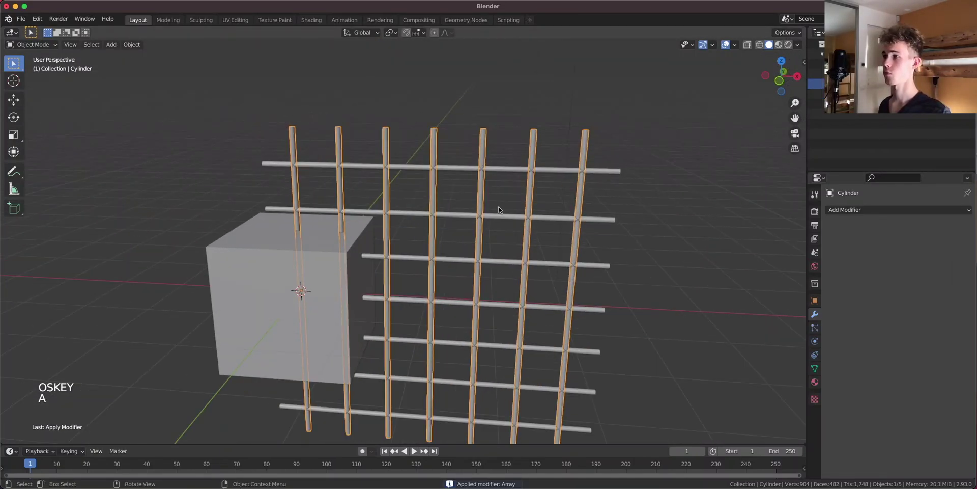
pyautogui.click(506, 215)
pyautogui.keyDown('shift'); pyautogui.click(481, 209); pyautogui.keyUp('shift')
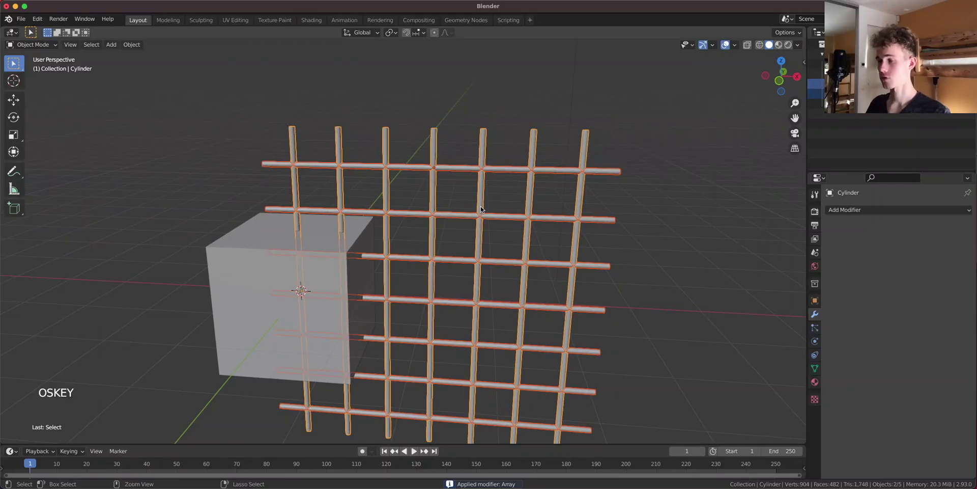
pyautogui.press('super+j')
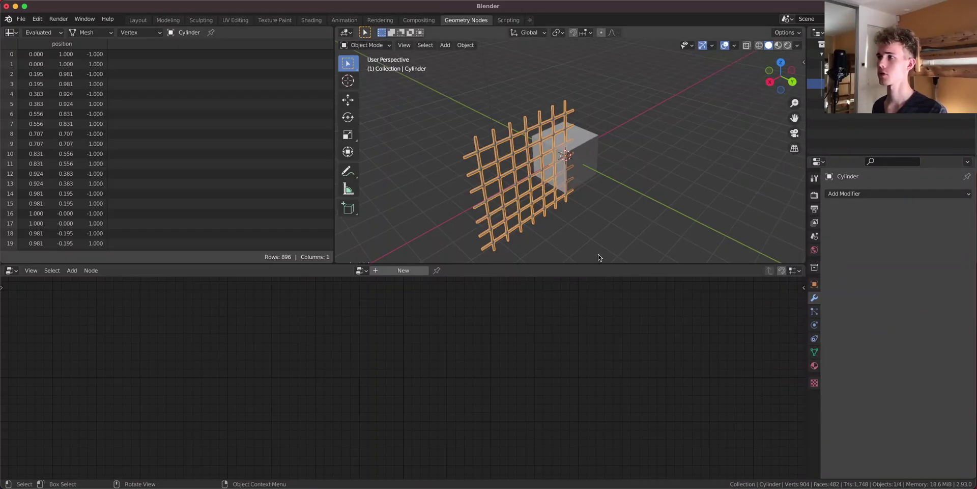
pyautogui.moveTo(599, 257); pyautogui.dragTo(598, 172, button='middle')
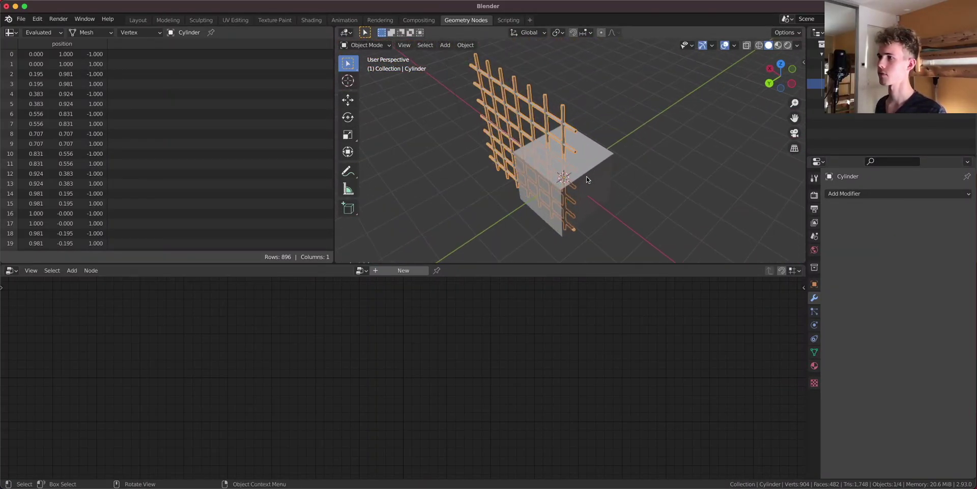
pyautogui.click(572, 161)
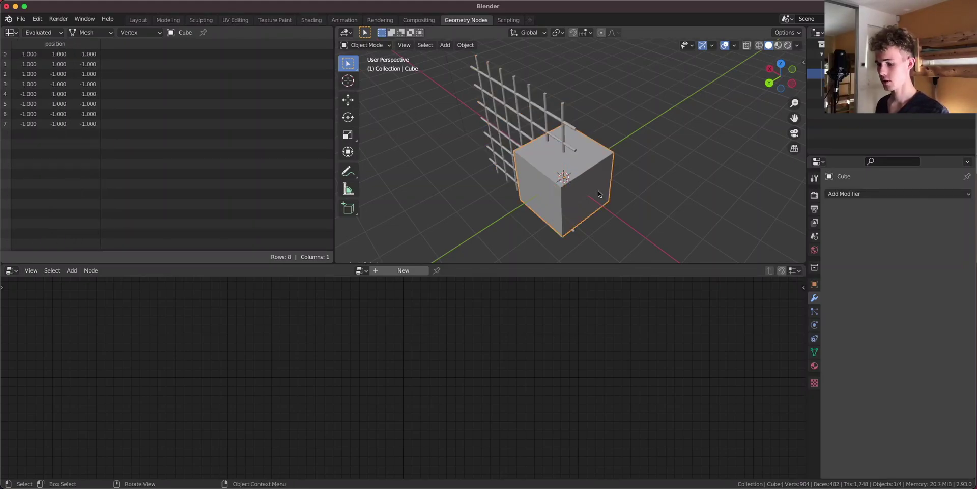
pyautogui.press('g')
pyautogui.rightClick(588, 177)
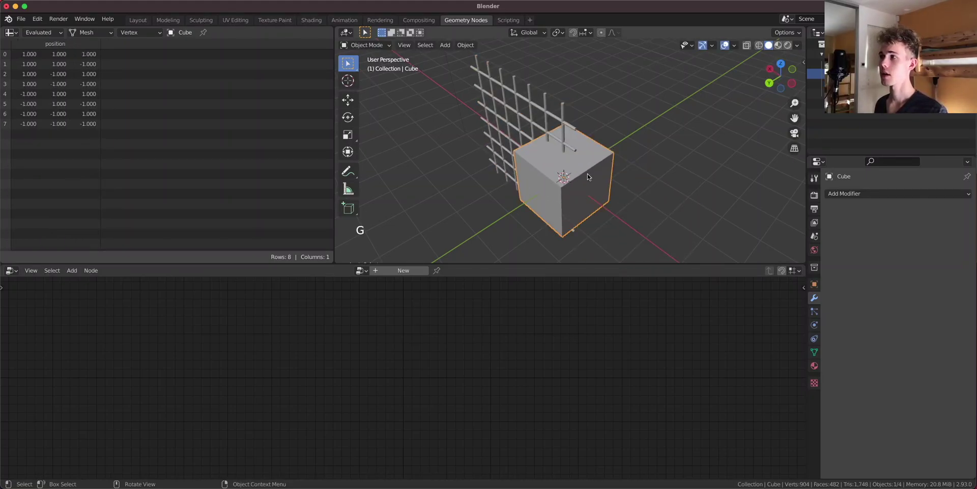
# Add a Single Vert mesh, return to Object Mode and move the vertex clear of the cube near the X axis.
pyautogui.hotkey('shift', 'a')
pyautogui.click(510, 101)
pyautogui.hotkey('shift', 'a')
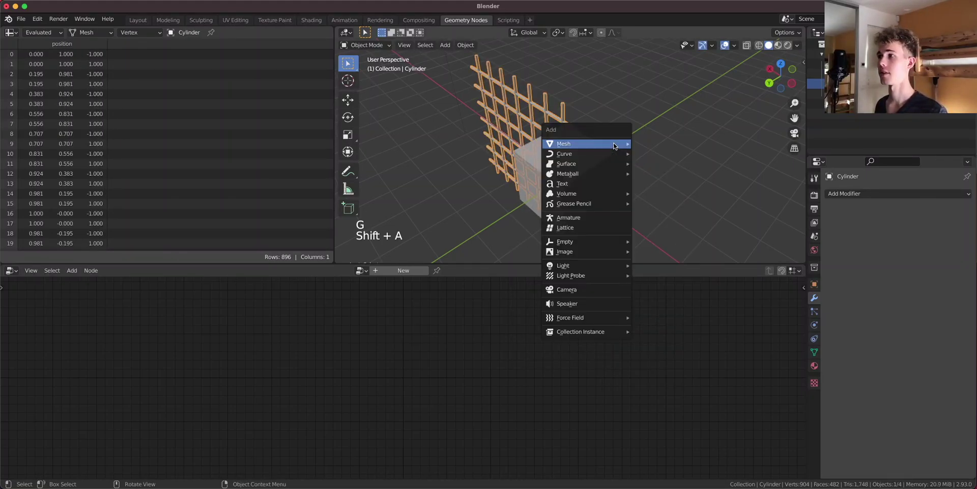
pyautogui.moveTo(615, 146)
pyautogui.moveTo(679, 265)
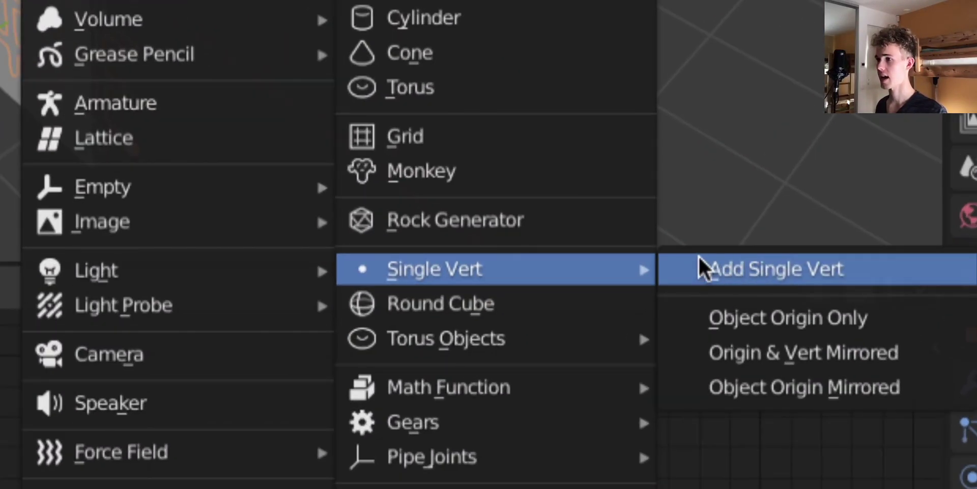
pyautogui.click(774, 270)
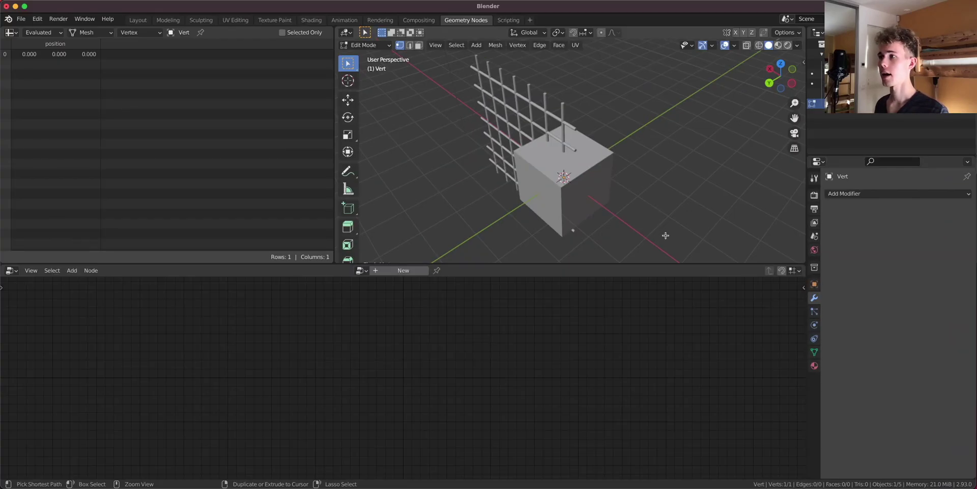
pyautogui.press('Tab')
pyautogui.press('g')
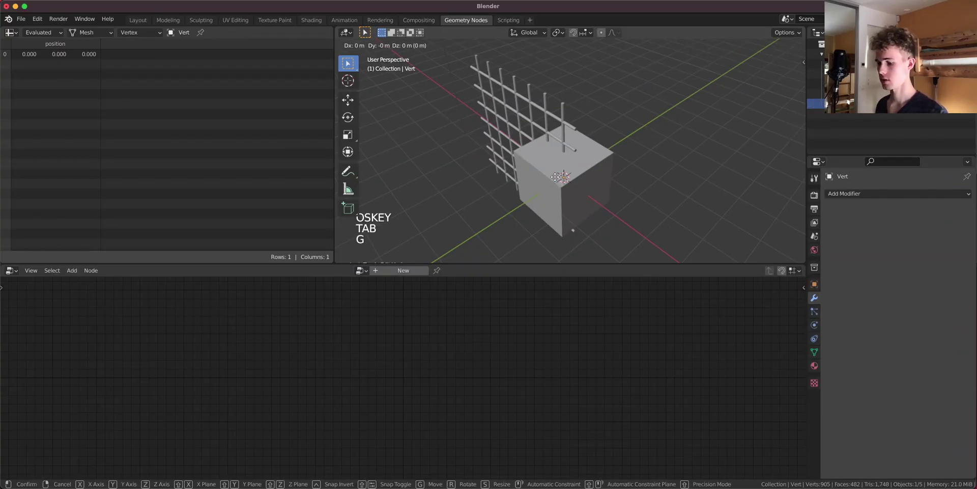
pyautogui.click(652, 237)
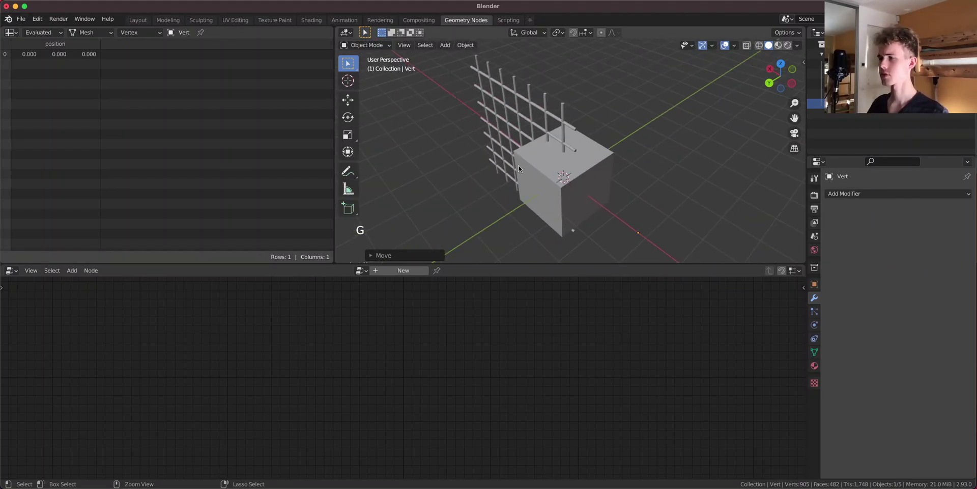
# Search the add-on preferences for "extra" and examine the Add Mesh: Extra Objects add-on's details.
pyautogui.press('super+comma')
pyautogui.click(622, 58)
pyautogui.write('exte')
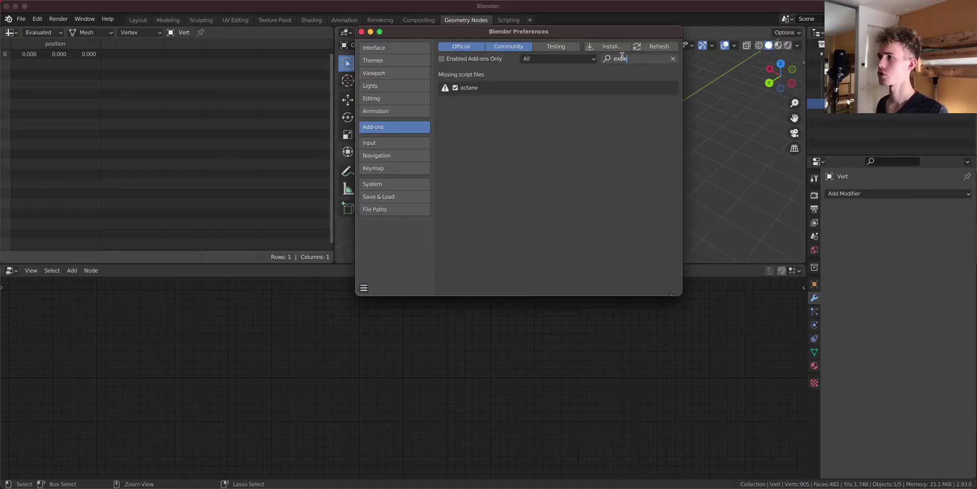
pyautogui.press('BackSpace')
pyautogui.write('a')
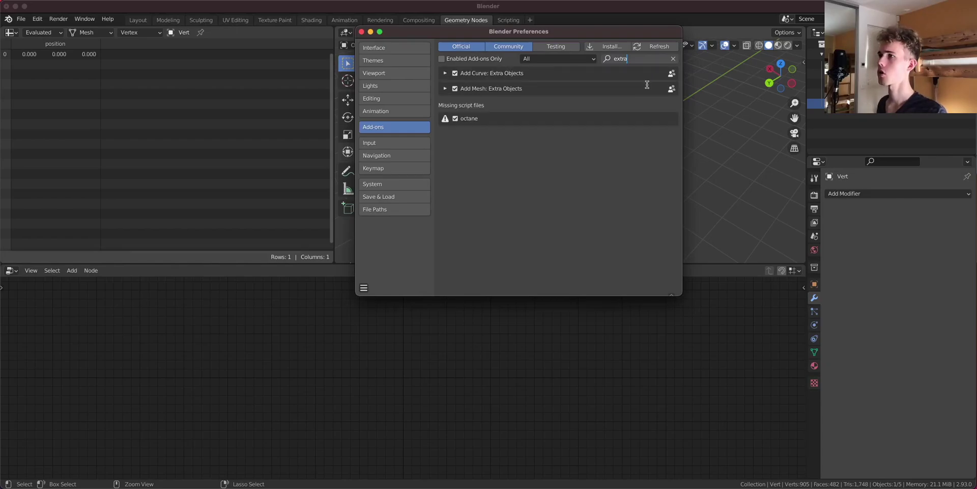
pyautogui.click(455, 108)
pyautogui.click(445, 89)
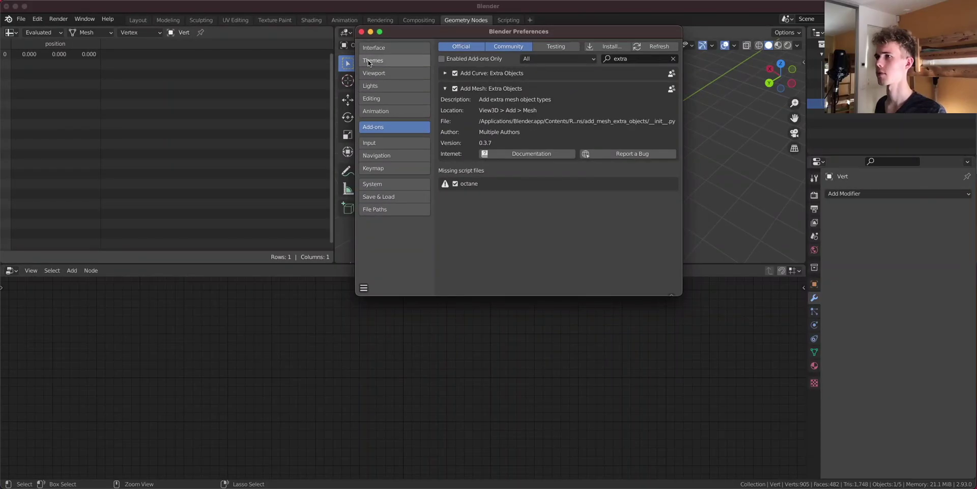
pyautogui.click(361, 31)
# Rename the cube as "system" and the joined bar lattice as "grid".
pyautogui.click(595, 189)
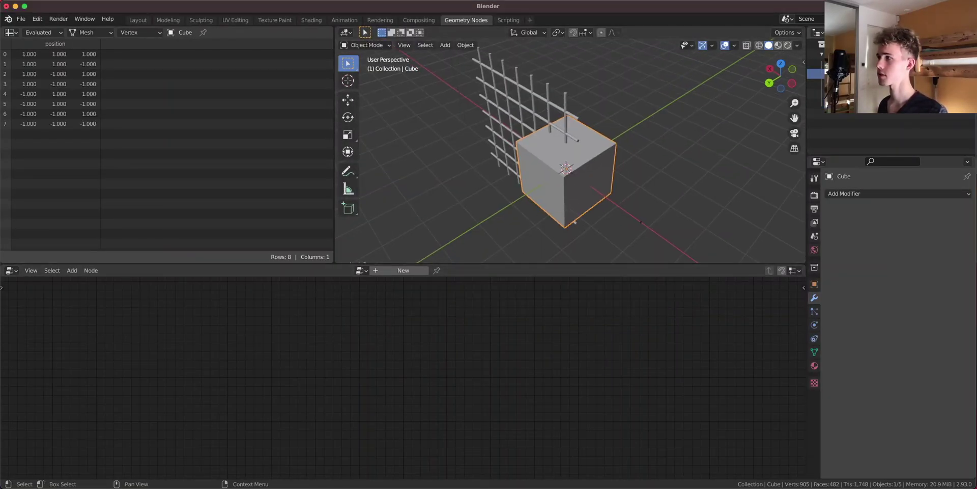
pyautogui.write('system')
pyautogui.press('Return')
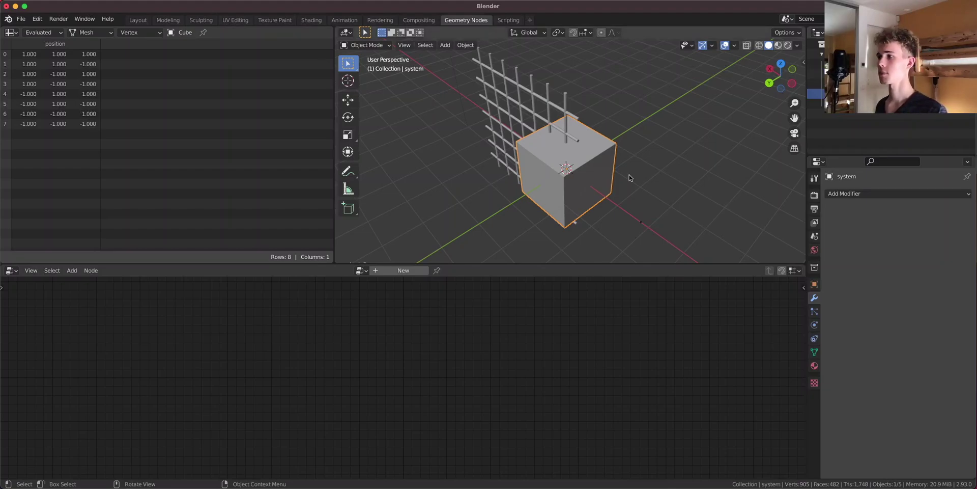
pyautogui.click(516, 95)
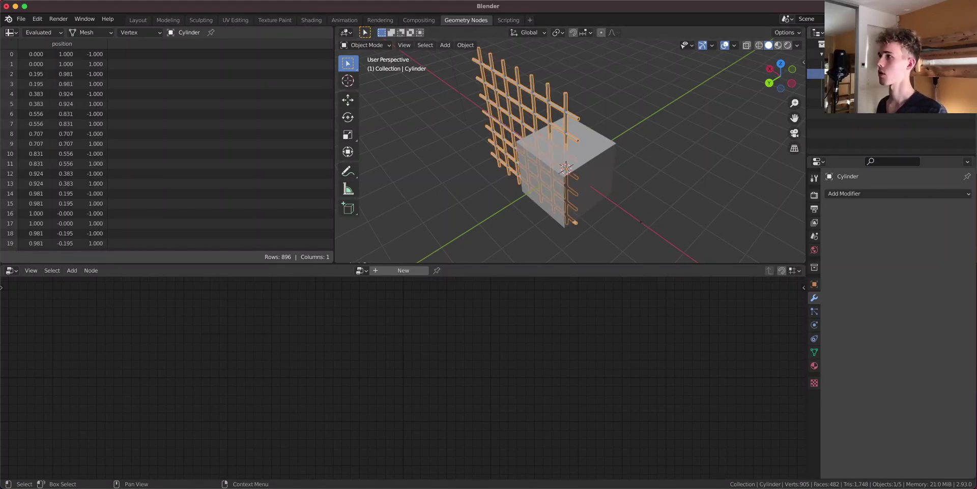
pyautogui.write('grid')
pyautogui.press('Return')
# Create a new geometry node tree on the system cube and space its Group Input and Group Output nodes far apart.
pyautogui.click(603, 146)
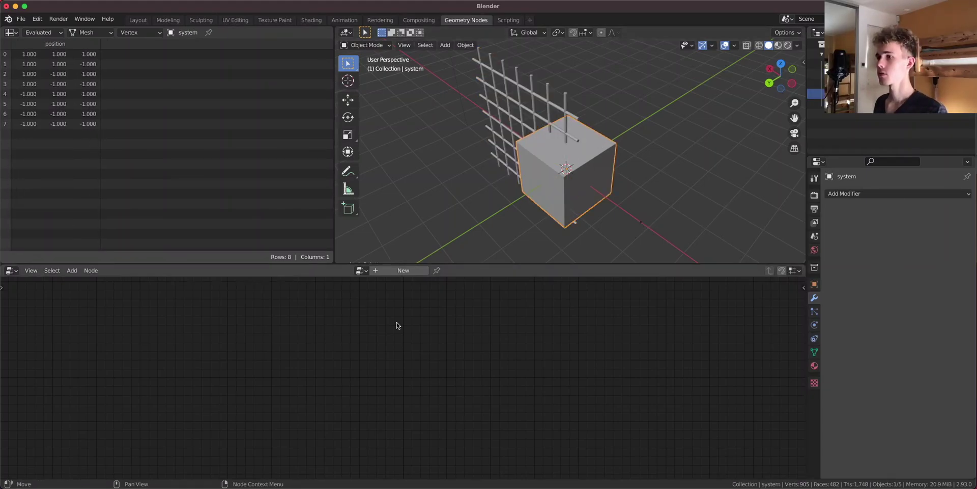
pyautogui.click(399, 271)
pyautogui.moveTo(287, 399); pyautogui.dragTo(76, 384)
pyautogui.moveTo(516, 400); pyautogui.dragTo(711, 382)
pyautogui.moveTo(234, 364); pyautogui.dragTo(236, 365, button='middle')
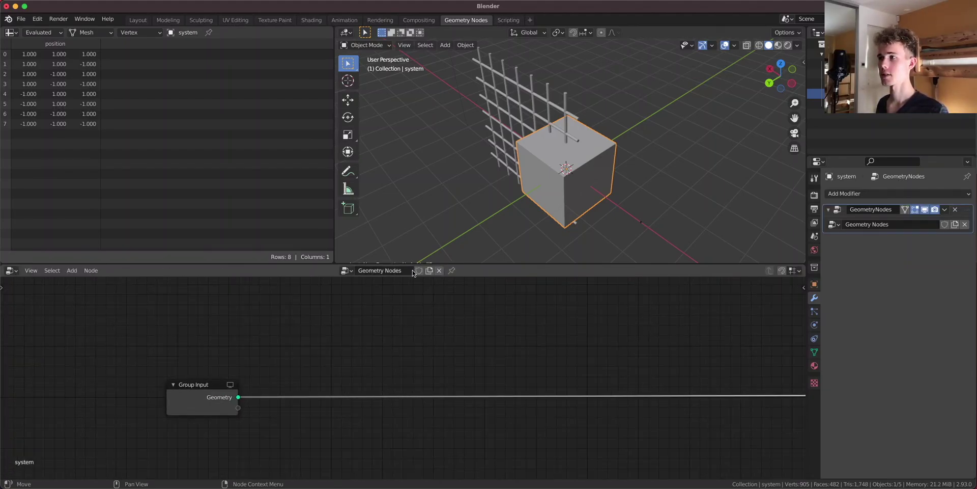
pyautogui.click(509, 108)
pyautogui.click(581, 157)
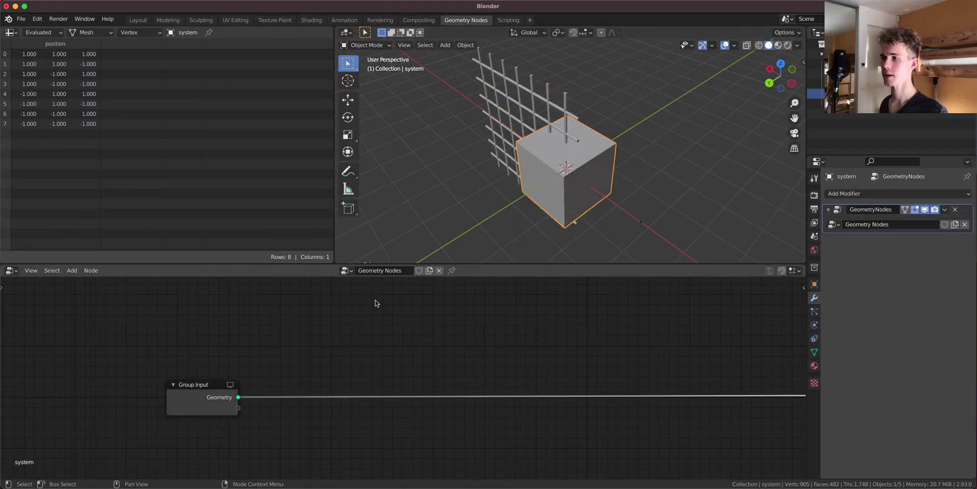
# Add an Object Info node above Group Input, set its object to gate and link its geometry to Group Output.
pyautogui.hotkey('shift', 'a')
pyautogui.click(359, 248)
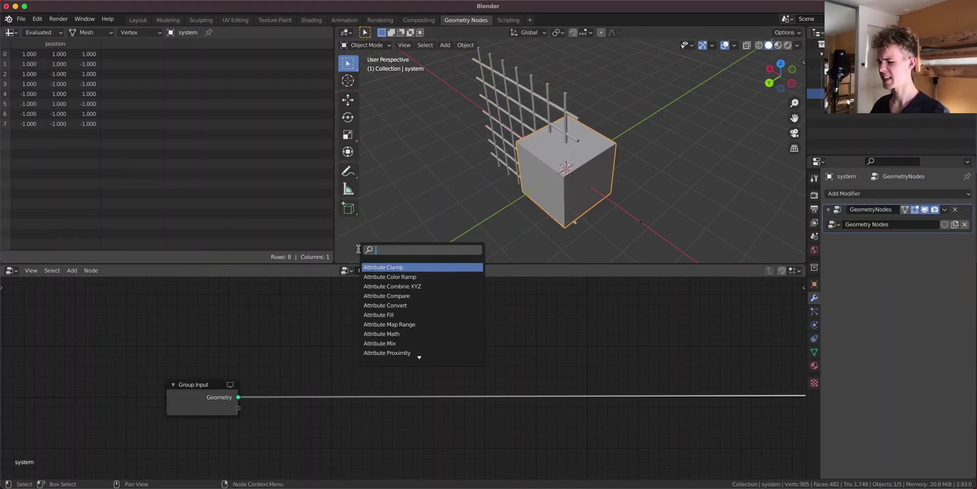
pyautogui.write('object info')
pyautogui.press('Return')
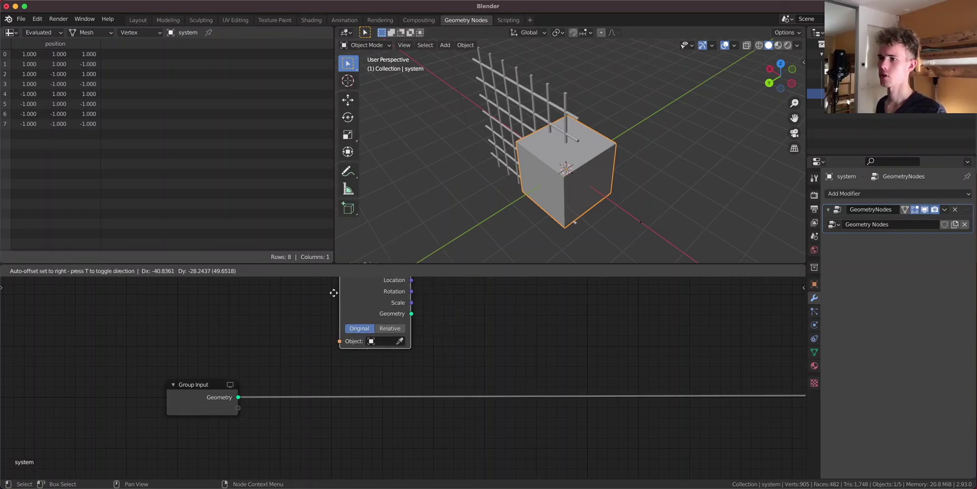
pyautogui.click(199, 316)
pyautogui.click(265, 365)
pyautogui.click(500, 132)
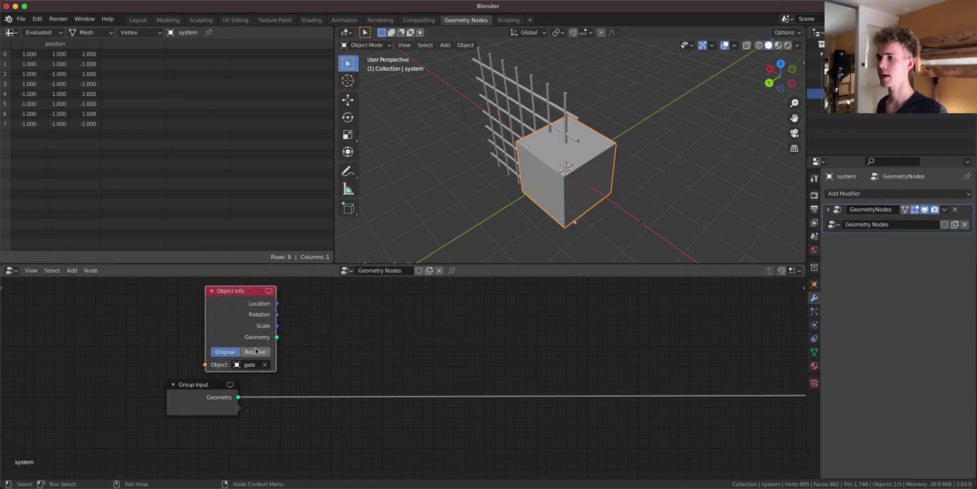
pyautogui.keyDown('ctrl'); pyautogui.keyDown('shift'); pyautogui.click(227, 321); pyautogui.keyUp('shift'); pyautogui.keyUp('ctrl')
# Select the original gate lattice and apply its scale.
pyautogui.moveTo(485, 181); pyautogui.dragTo(520, 170, button='middle')
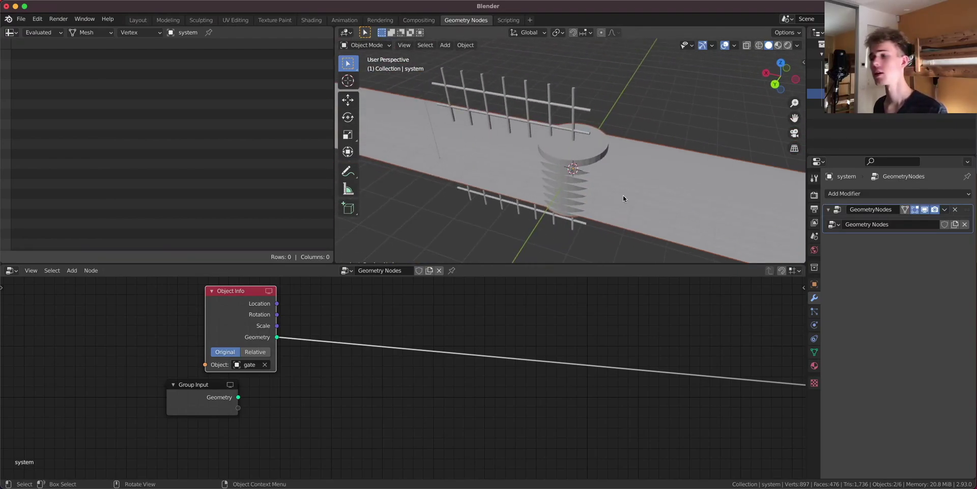
pyautogui.click(519, 121)
pyautogui.press('super+a')
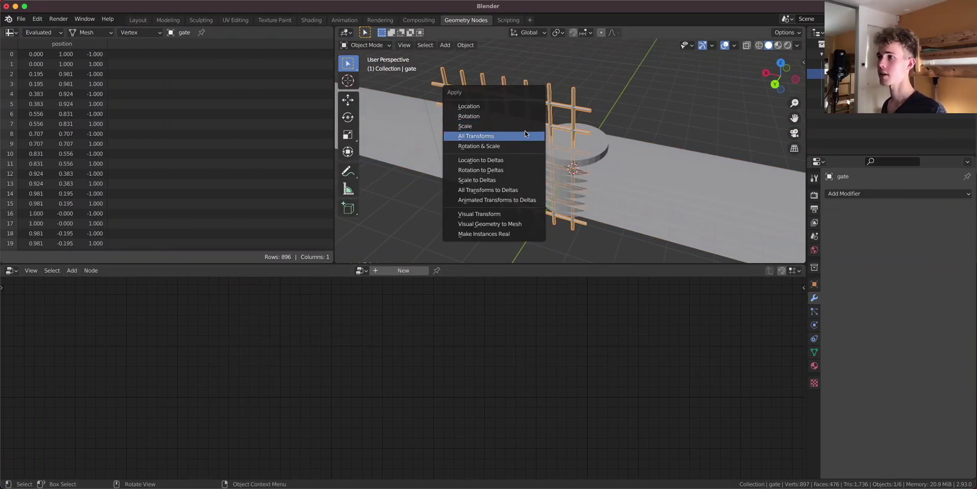
pyautogui.click(523, 128)
pyautogui.moveTo(619, 152); pyautogui.dragTo(575, 159, button='middle')
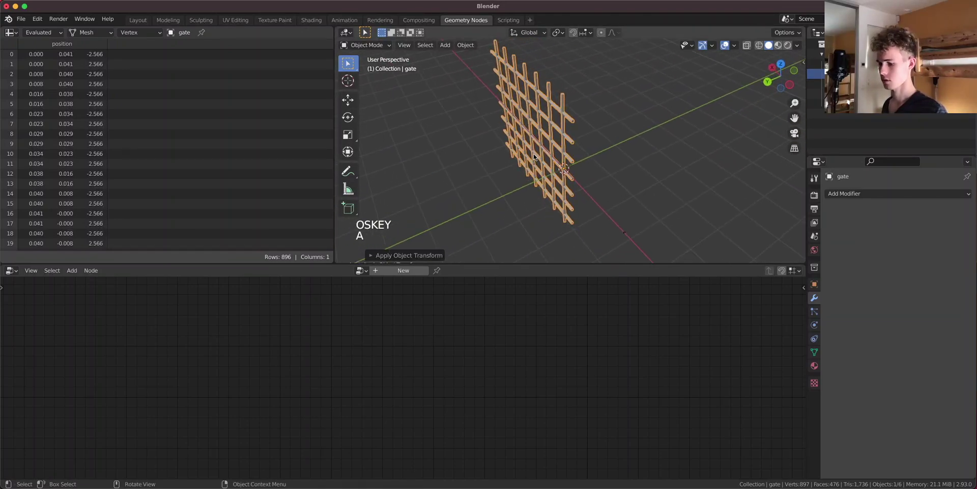
# Hide the original gate lattice from the viewport and select the system object.
pyautogui.press('g')
pyautogui.rightClick(731, 101)
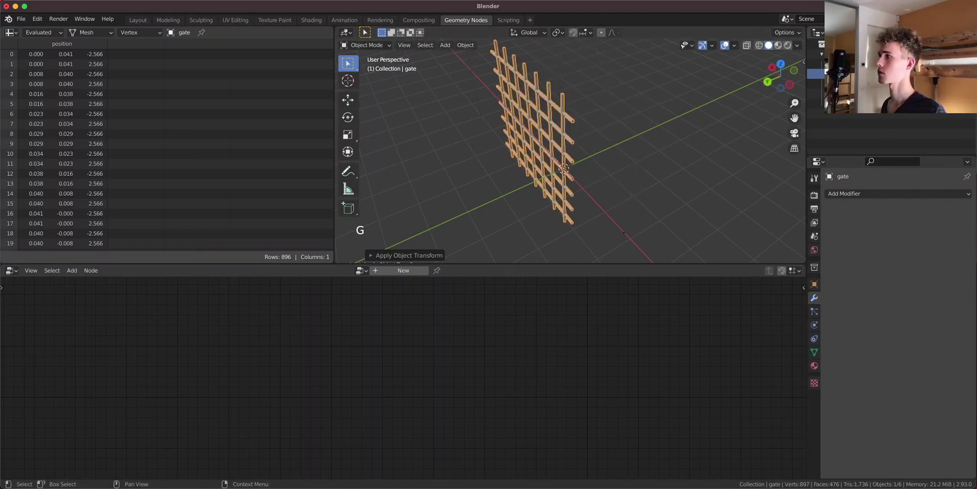
pyautogui.click(955, 73)
pyautogui.click(535, 189)
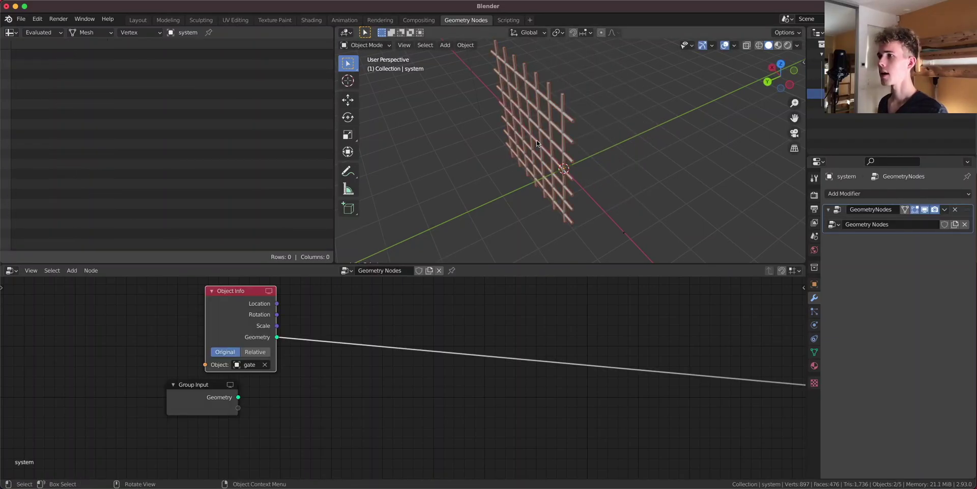
# Replace the Object Info node's gate object with the single-vertex object Vert near the X axis.
pyautogui.scroll(3, 534, 192)
pyautogui.scroll(-4, 535, 192)
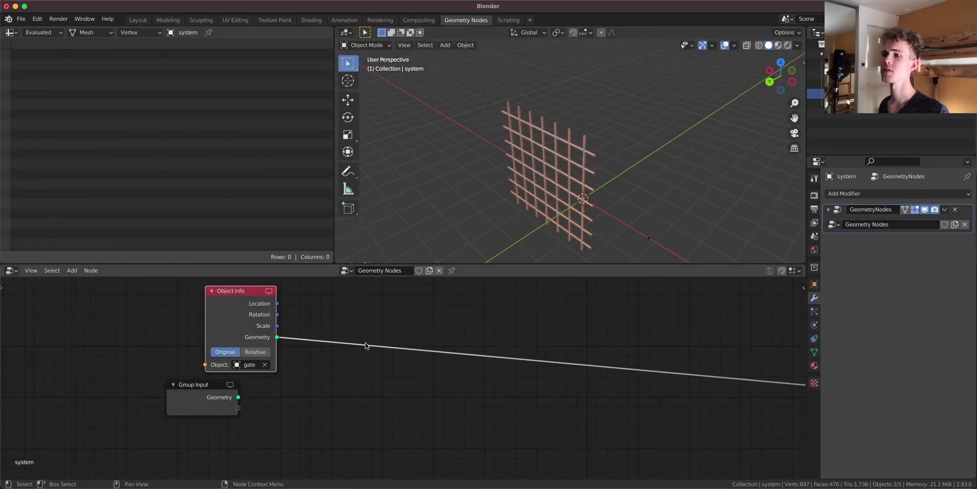
pyautogui.press('Home')
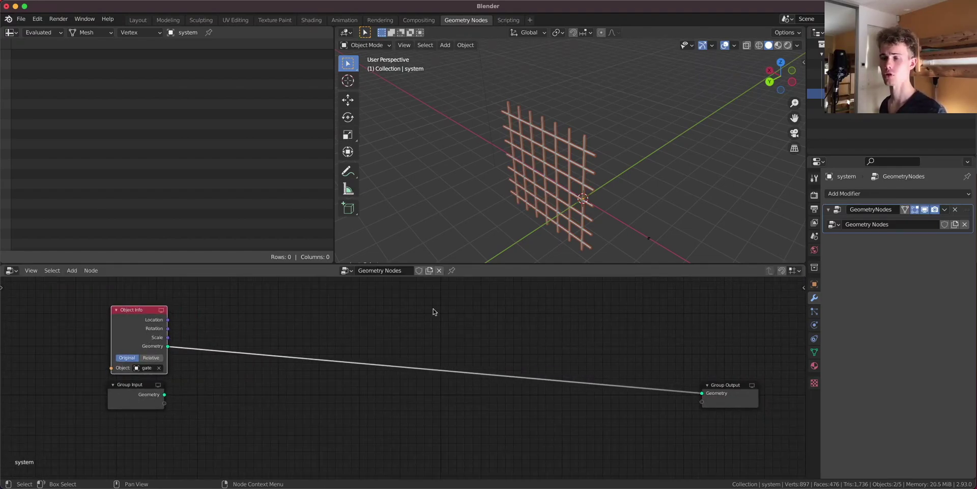
pyautogui.keyDown('shift'); pyautogui.moveTo(646, 237); pyautogui.dragTo(619, 215, button='middle'); pyautogui.keyUp('shift')
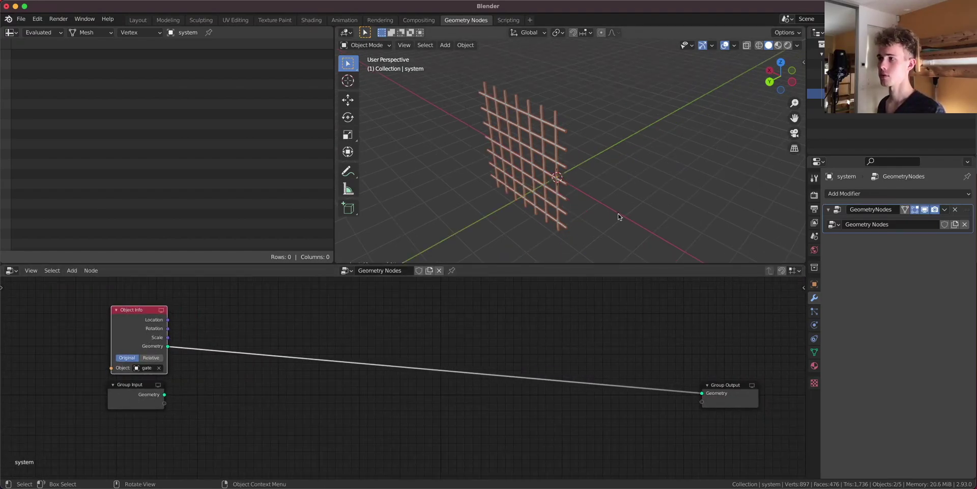
pyautogui.click(159, 367)
pyautogui.click(159, 368)
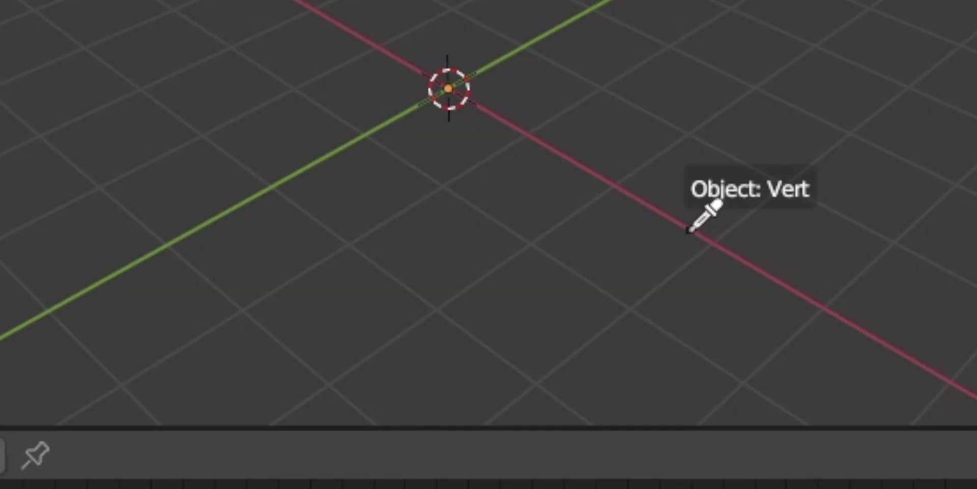
pyautogui.click(619, 209)
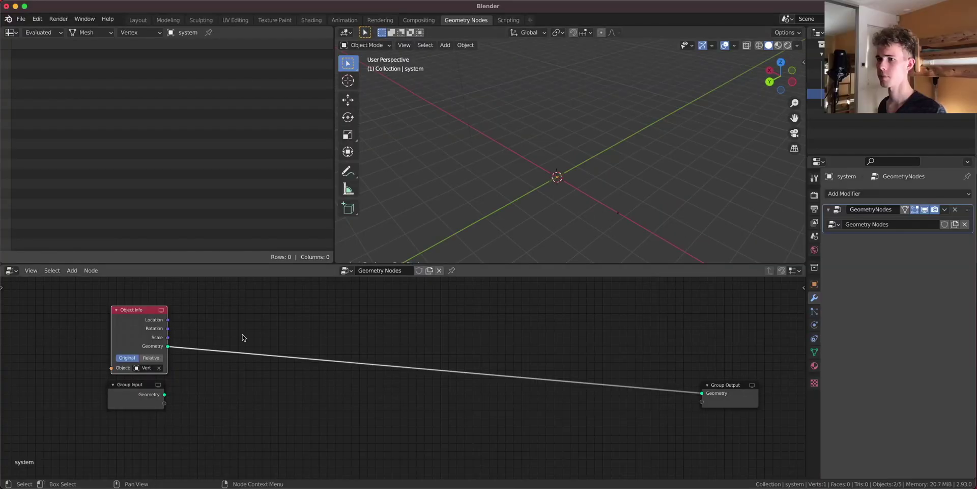
# Insert a Point Instance node between Object Info and Group Output and set its object to gate.
pyautogui.hotkey('shift', 'a')
pyautogui.write('sins')
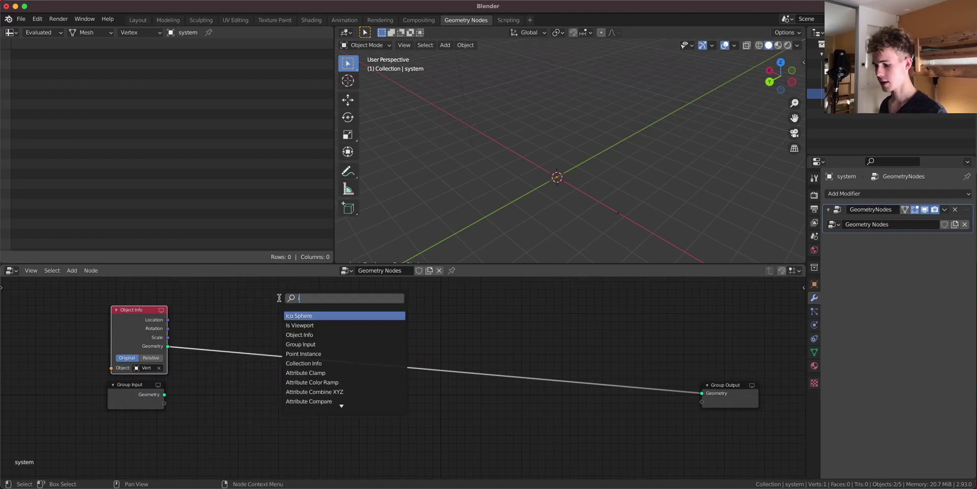
pyautogui.click(327, 315)
pyautogui.click(330, 336)
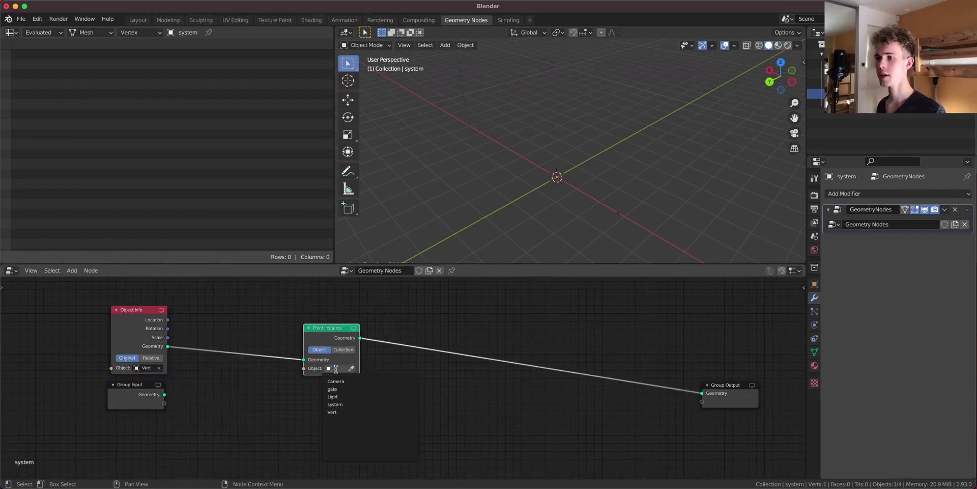
pyautogui.click(339, 368)
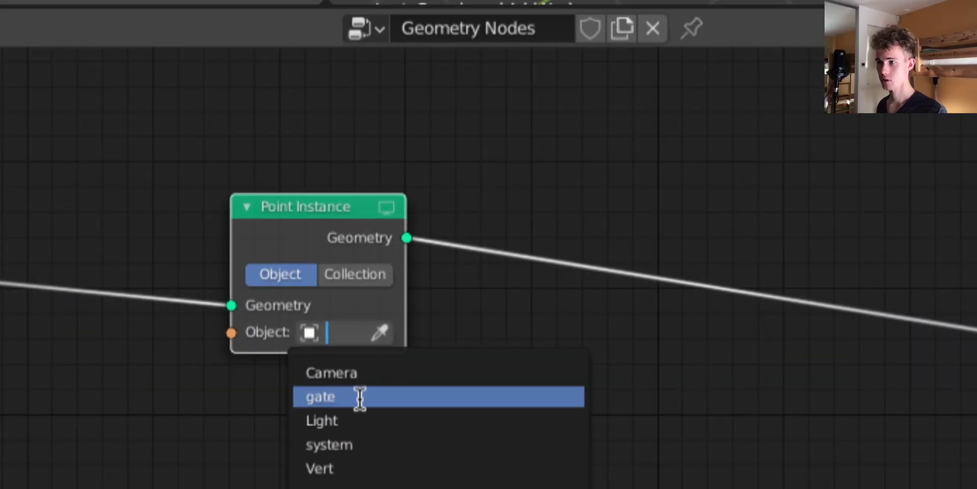
pyautogui.click(359, 397)
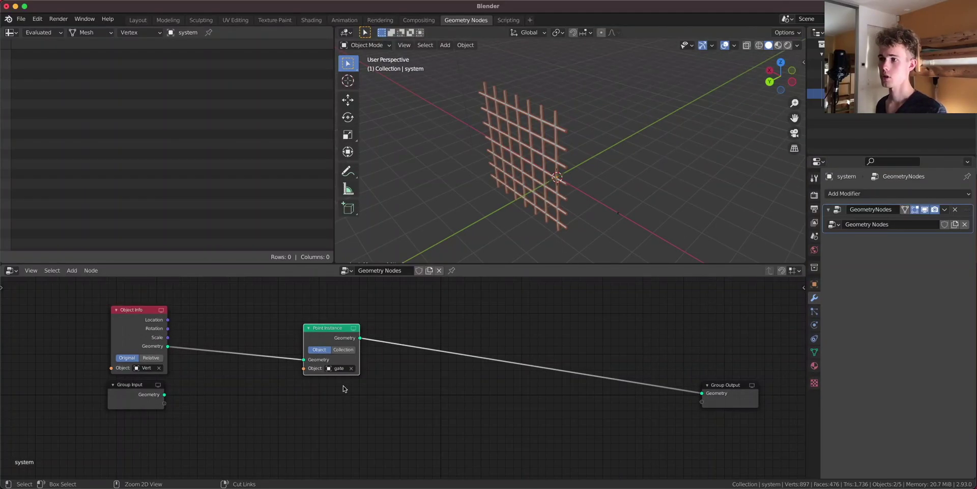
# Move the Point Instance node closer to Group Output to free space after the Object Info node.
pyautogui.moveTo(332, 338)
pyautogui.mouseDown()
pyautogui.moveTo(316, 337)
pyautogui.moveTo(321, 330)
pyautogui.mouseUp()
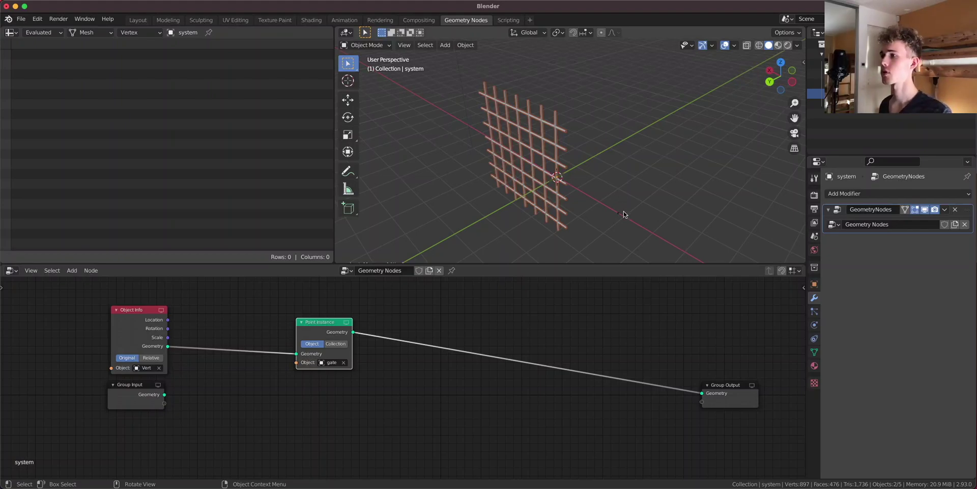
pyautogui.moveTo(318, 332); pyautogui.dragTo(396, 336)
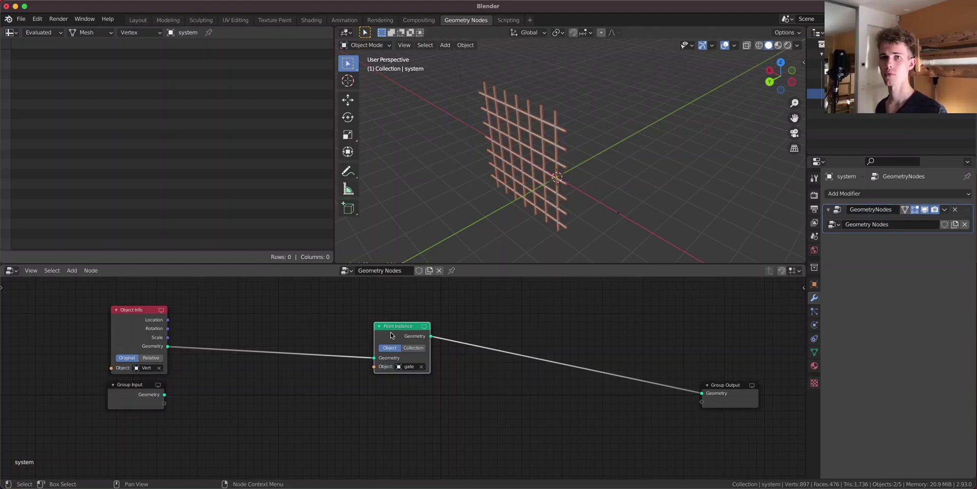
pyautogui.moveTo(395, 337)
pyautogui.mouseDown()
pyautogui.moveTo(460, 329)
pyautogui.moveTo(410, 339)
pyautogui.mouseUp()
# Insert an Attribute Proximity node on the link between Object Info and Point Instance.
pyautogui.moveTo(229, 296); pyautogui.dragTo(342, 307, button='middle')
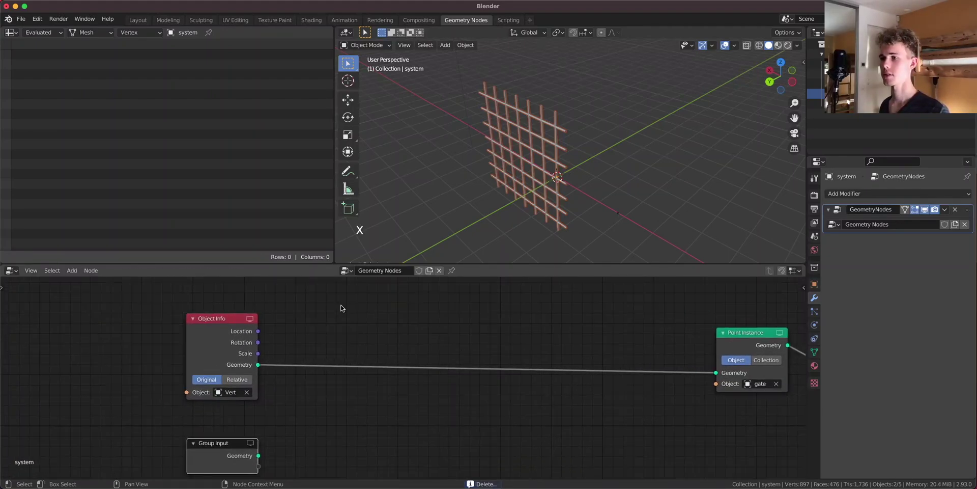
pyautogui.scroll(3, 343, 307)
pyautogui.hotkey('shift', 'a')
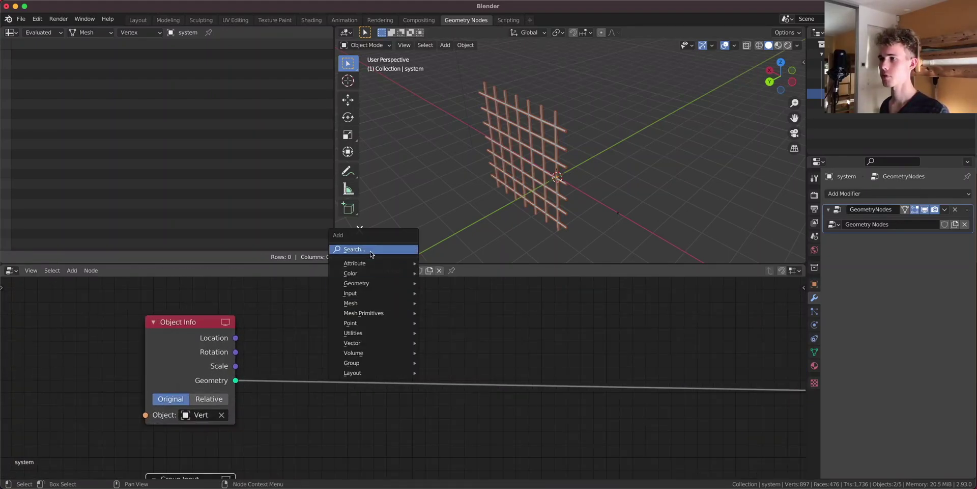
pyautogui.click(370, 251)
pyautogui.write('prox')
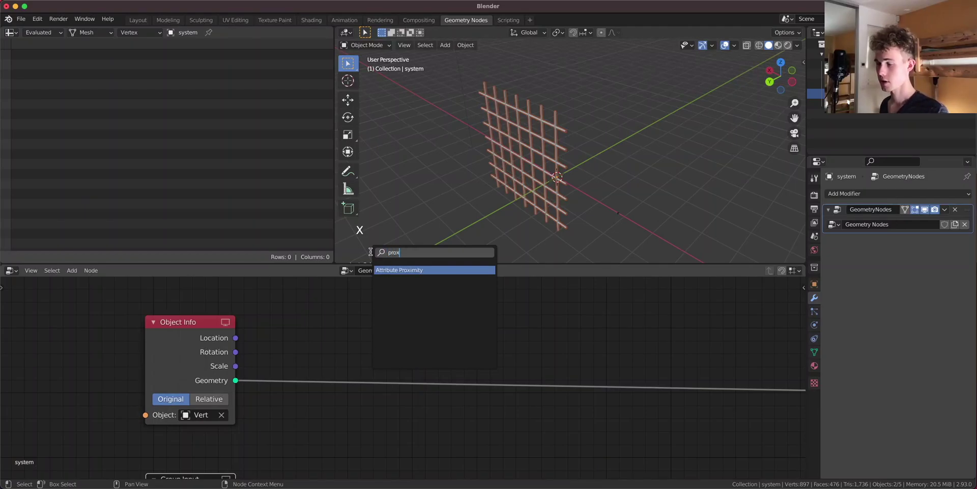
pyautogui.click(385, 269)
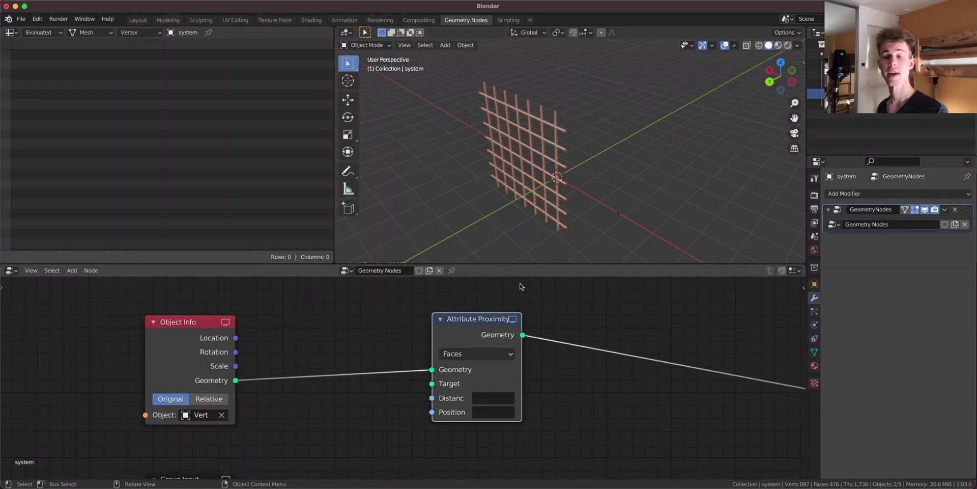
# Delete the unused Group Input node.
pyautogui.scroll(-3, 453, 344)
pyautogui.click(213, 433)
pyautogui.hotkey('ctrl', 'x')
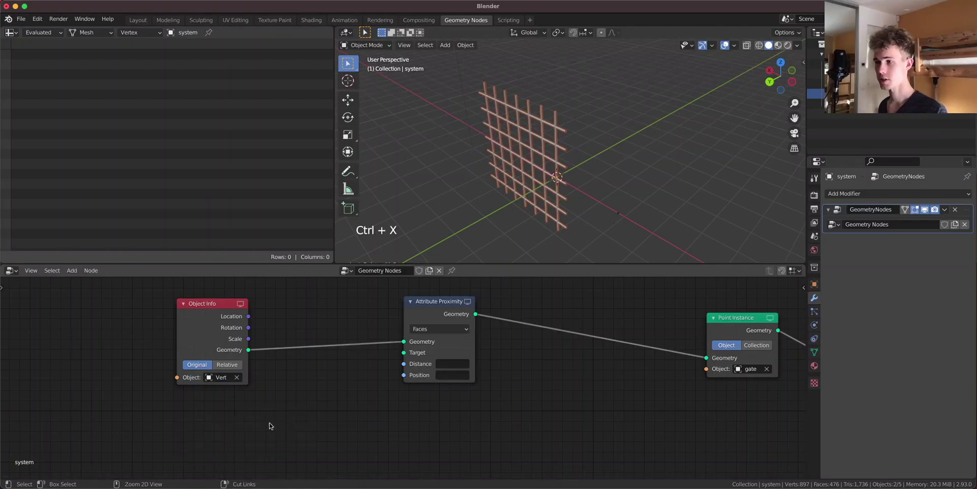
# Add a cube named "the visitor" and move it clear of the gate lattice, near the Y axis.
pyautogui.hotkey('shift', 'a')
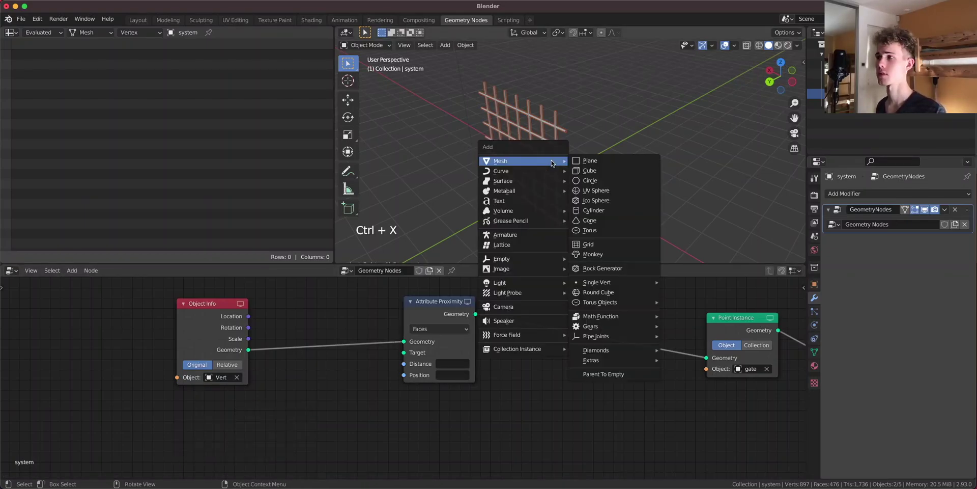
pyautogui.click(589, 170)
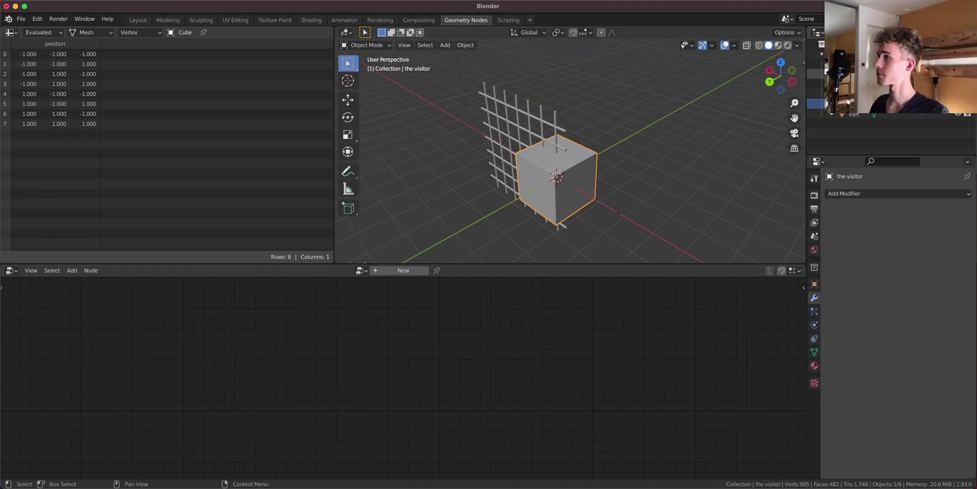
pyautogui.press('g')
pyautogui.click(456, 258)
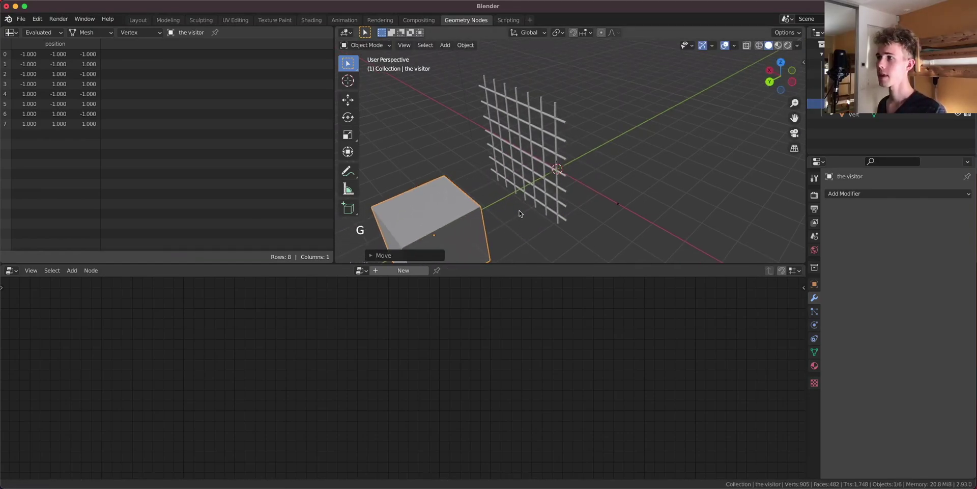
pyautogui.click(542, 142)
pyautogui.click(438, 216)
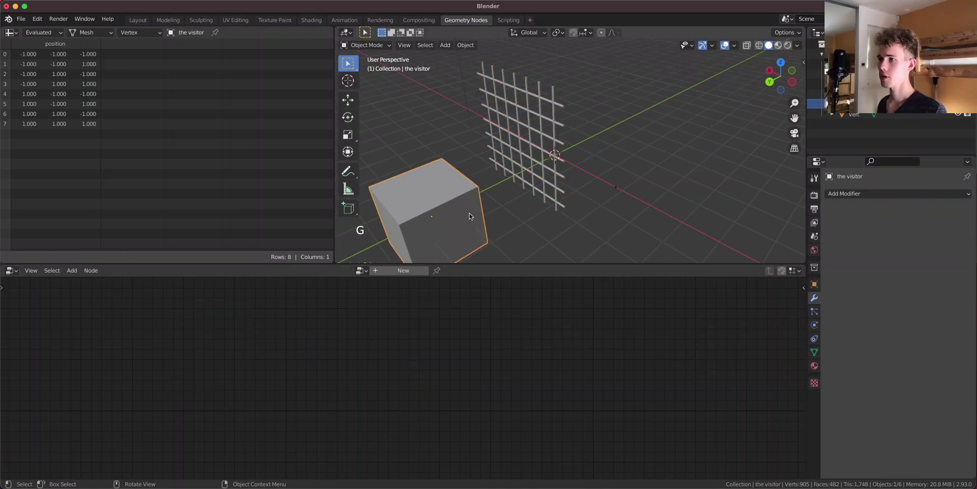
# Narrow the visitor cube by scaling it down on the X and Y axes only.
pyautogui.press('s')
pyautogui.hotkey('shift', 'z')
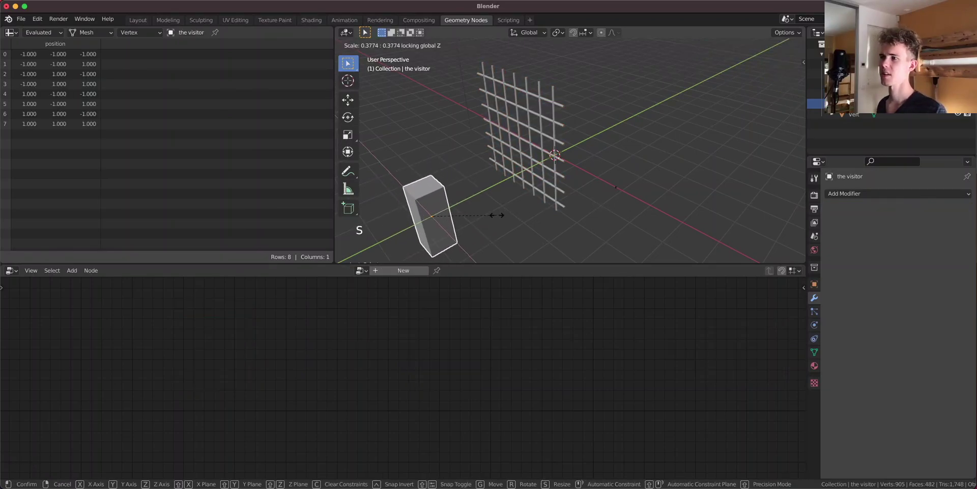
pyautogui.click(522, 213)
# Duplicate the system tree's Object Info node below the original and set the copy's object to the visitor cube.
pyautogui.click(528, 138)
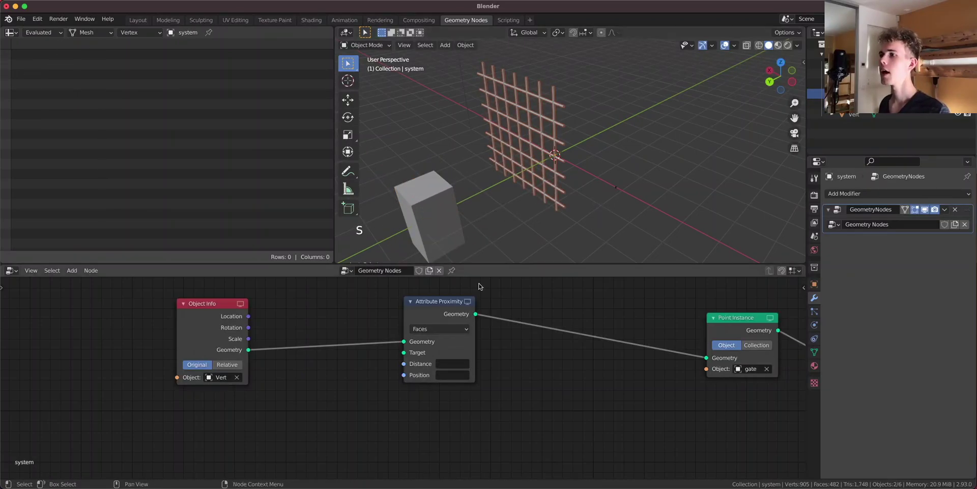
pyautogui.click(242, 353)
pyautogui.hotkey('shift', 'd')
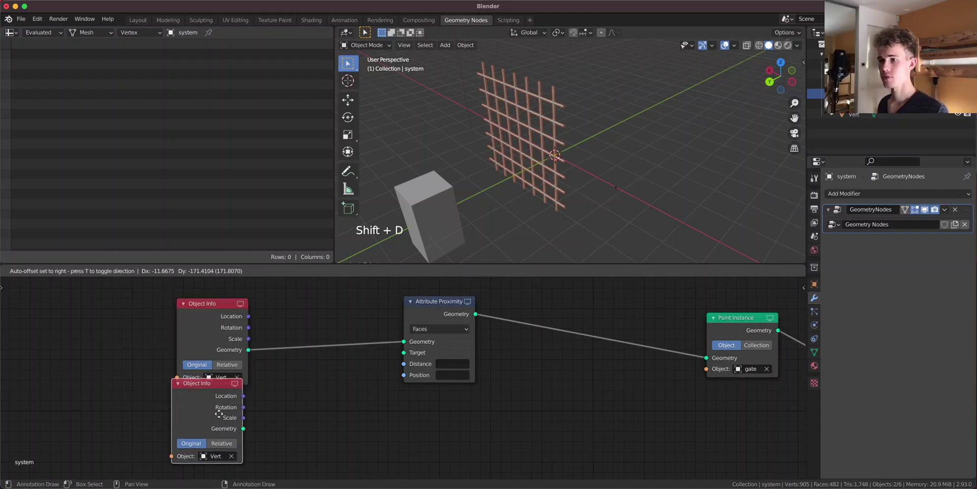
pyautogui.click(227, 431)
pyautogui.scroll(2, 274, 417)
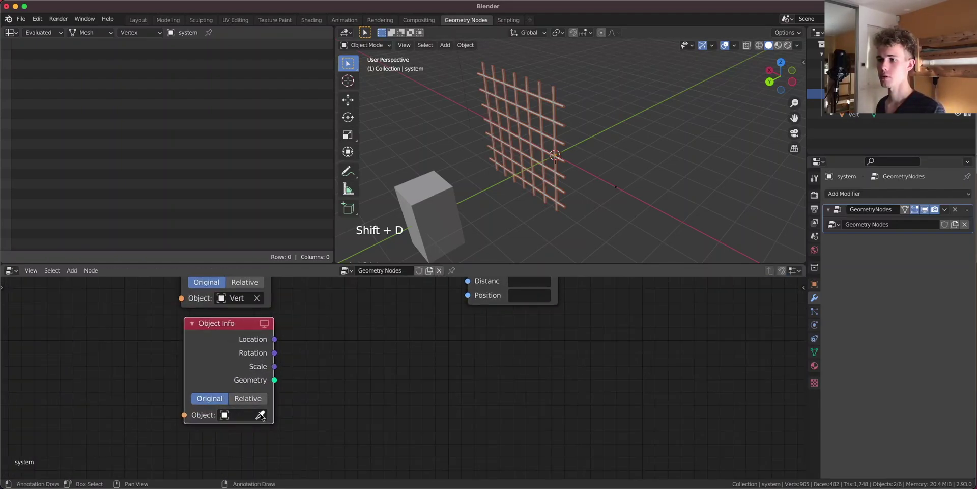
pyautogui.click(260, 415)
pyautogui.click(441, 217)
# Connect the visitor Object Info node's Geometry to Attribute Proximity's Target and reposition the proximity node slightly.
pyautogui.moveTo(352, 350); pyautogui.dragTo(316, 399, button='middle')
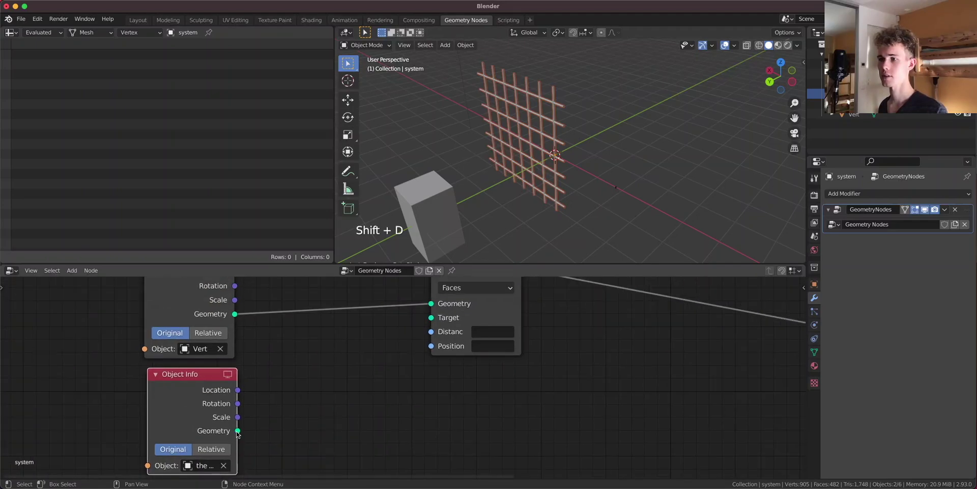
pyautogui.moveTo(237, 431); pyautogui.dragTo(433, 318)
pyautogui.moveTo(450, 318); pyautogui.dragTo(448, 369, button='middle')
pyautogui.moveTo(469, 327); pyautogui.dragTo(467, 335)
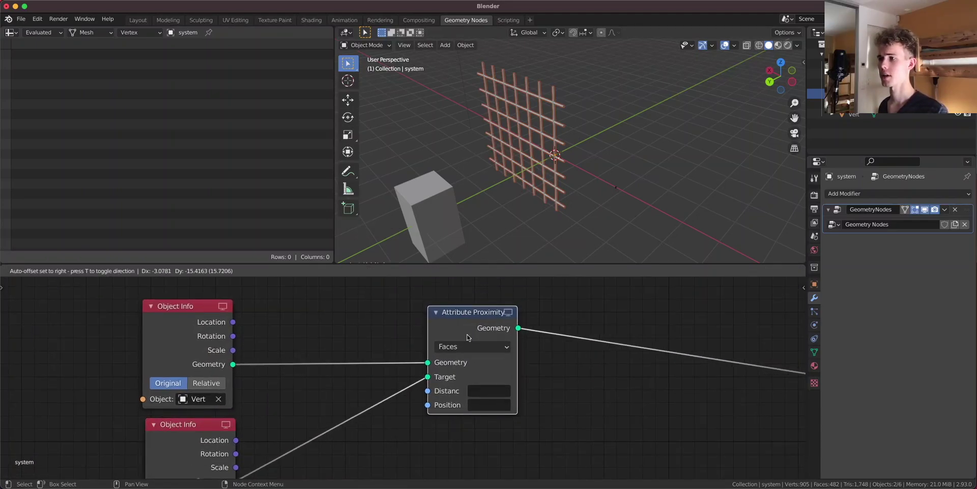
pyautogui.scroll(-1, 516, 373)
pyautogui.moveTo(515, 374); pyautogui.dragTo(398, 355, button='middle')
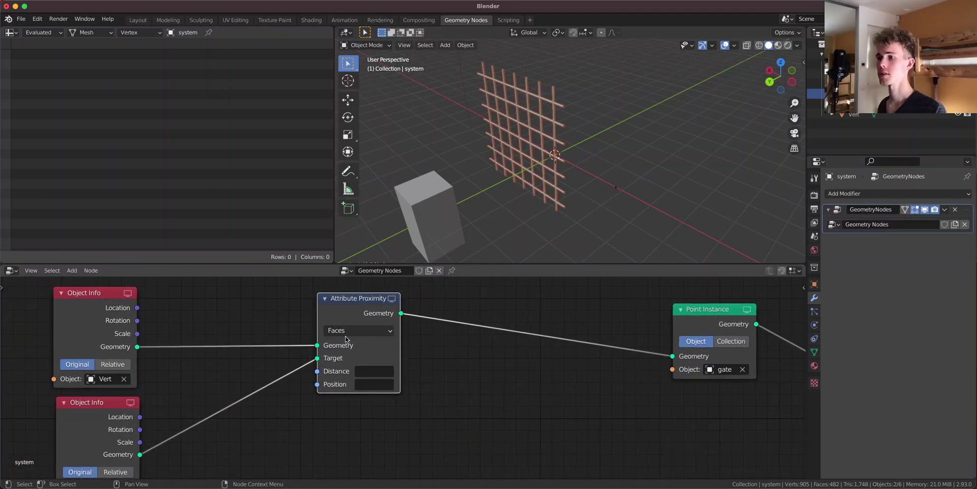
# Name the Attribute Proximity node's Distance output attribute "distance", checking the node's data in the spreadsheet.
pyautogui.moveTo(335, 300)
pyautogui.mouseDown()
pyautogui.moveTo(349, 301)
pyautogui.moveTo(337, 300)
pyautogui.mouseUp()
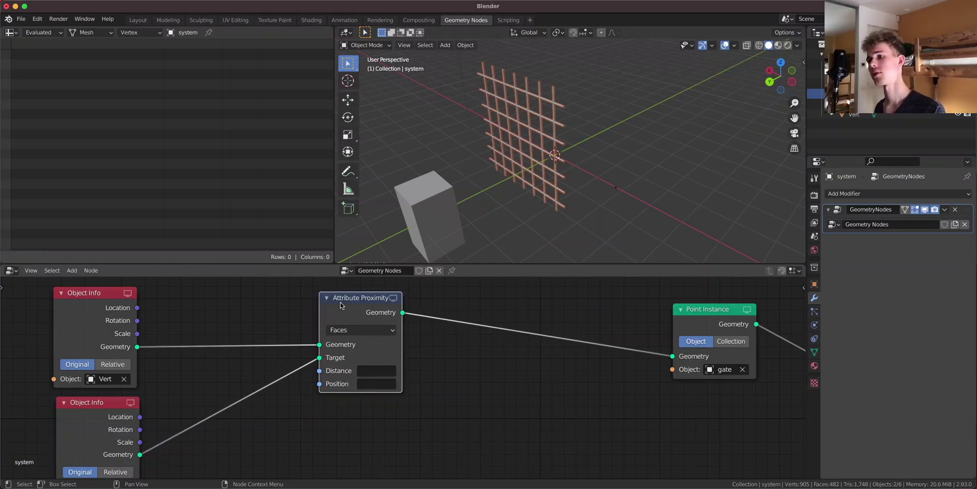
pyautogui.click(394, 297)
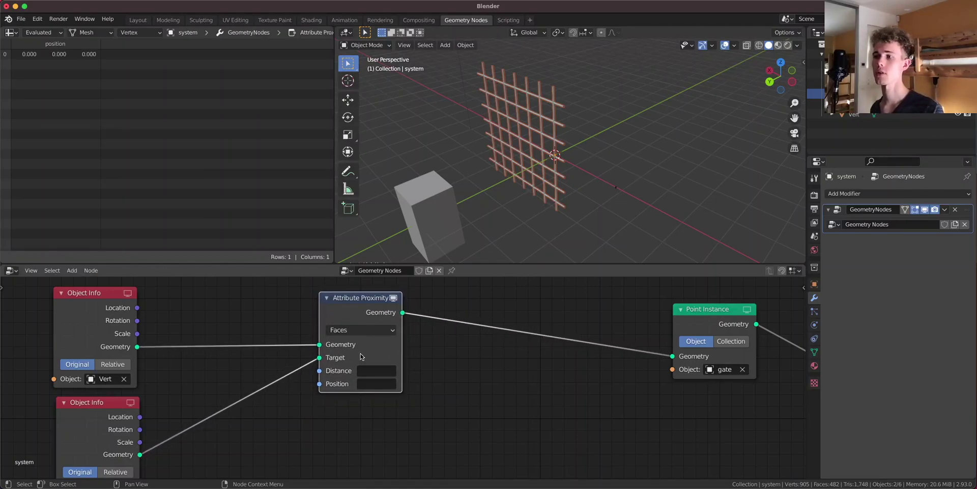
pyautogui.click(373, 371)
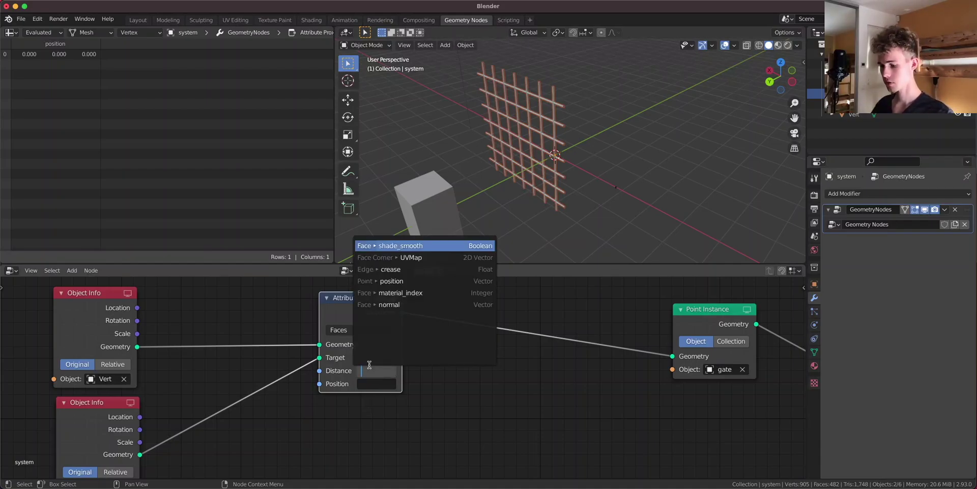
pyautogui.write('dist')
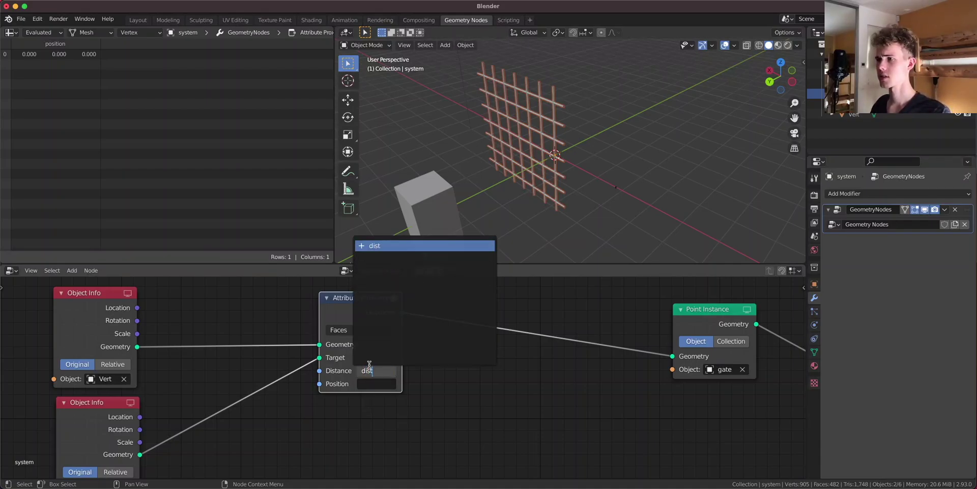
pyautogui.write('yance')
pyautogui.press('Return')
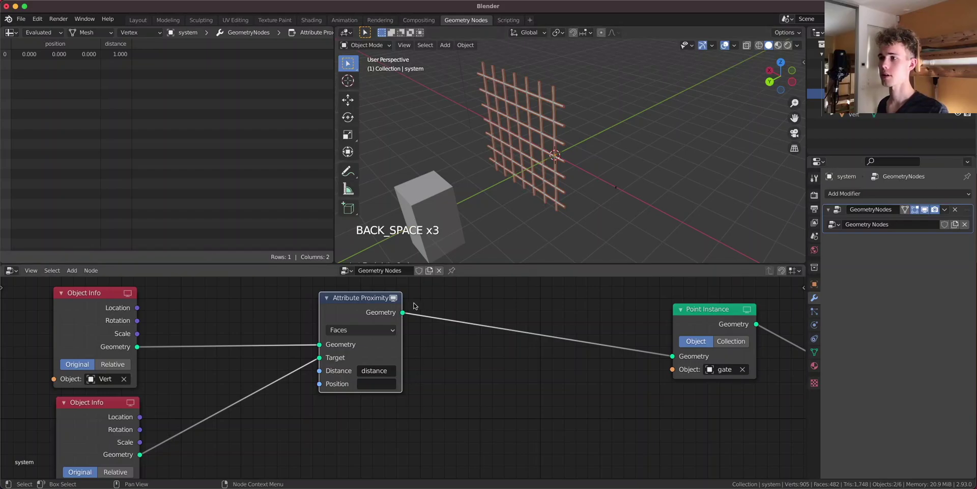
pyautogui.click(393, 298)
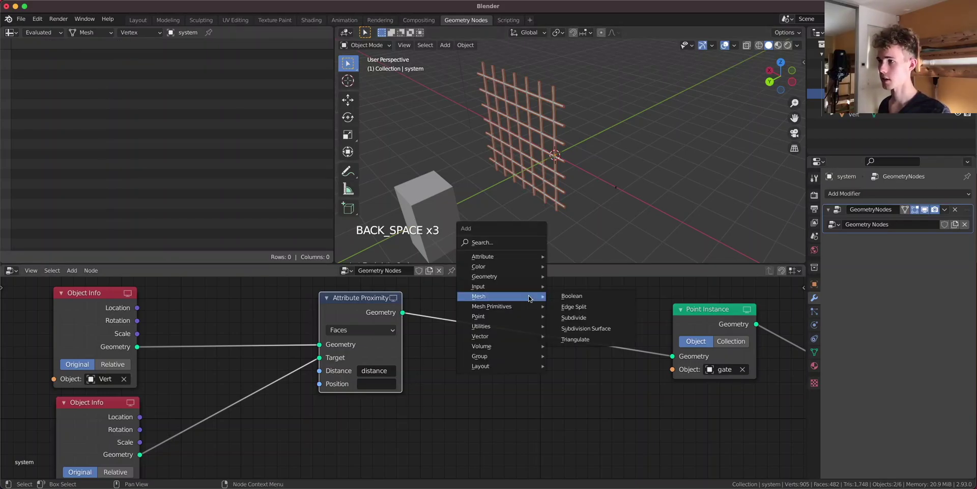
# Insert an Attribute Vector Math node between the Attribute Proximity and Point Instance nodes.
pyautogui.click(483, 243)
pyautogui.write('vec')
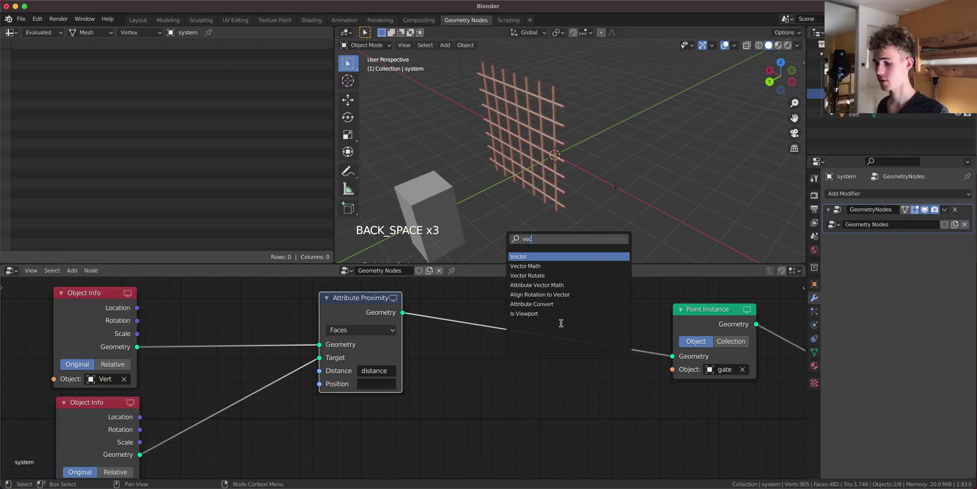
pyautogui.write('t')
pyautogui.press('Down')
pyautogui.press('Down')
pyautogui.press('Down')
pyautogui.press('Return')
pyautogui.click(599, 356)
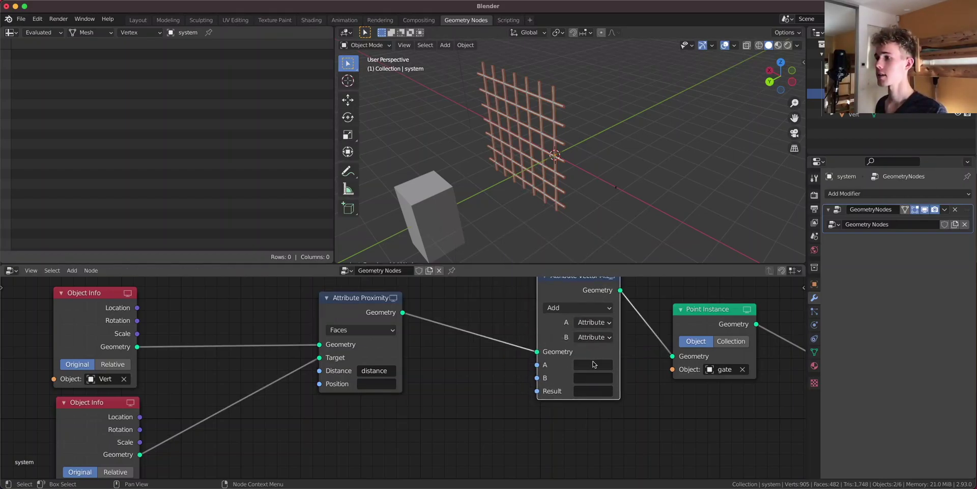
# On the Attribute Vector Math node, add attribute A position and attribute B distance, and write the result to position.
pyautogui.click(595, 363)
pyautogui.click(606, 251)
pyautogui.moveTo(79, 320)
pyautogui.mouseDown()
pyautogui.moveTo(101, 305)
pyautogui.moveTo(78, 309)
pyautogui.mouseUp()
pyautogui.moveTo(693, 320); pyautogui.dragTo(698, 317)
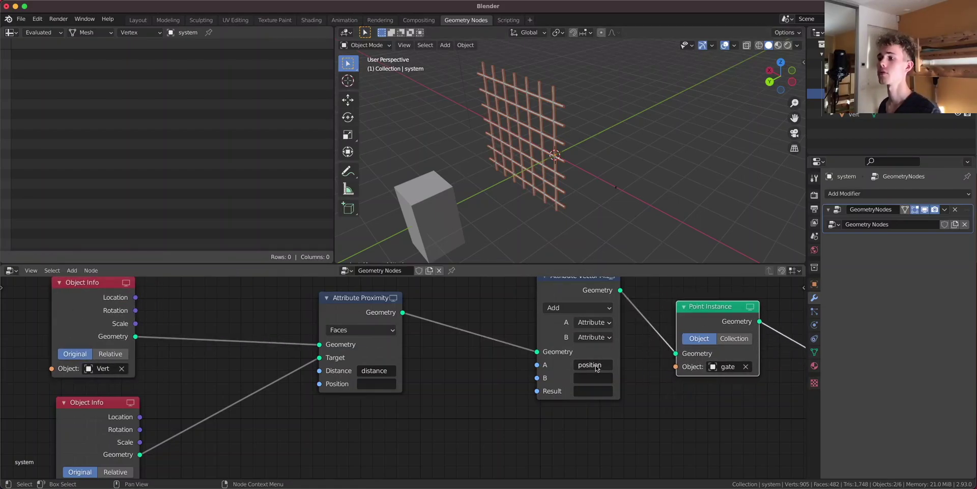
pyautogui.click(600, 378)
pyautogui.click(539, 312)
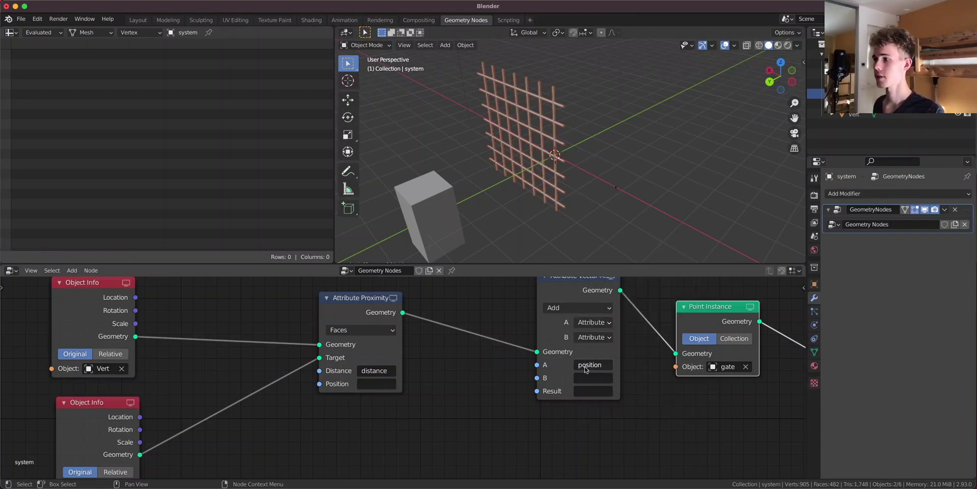
pyautogui.click(588, 377)
pyautogui.click(617, 252)
pyautogui.click(599, 391)
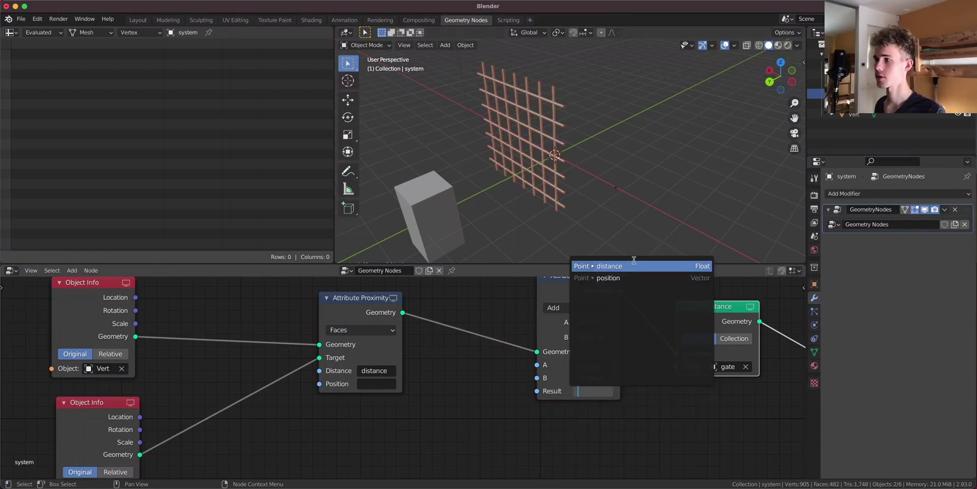
pyautogui.click(627, 277)
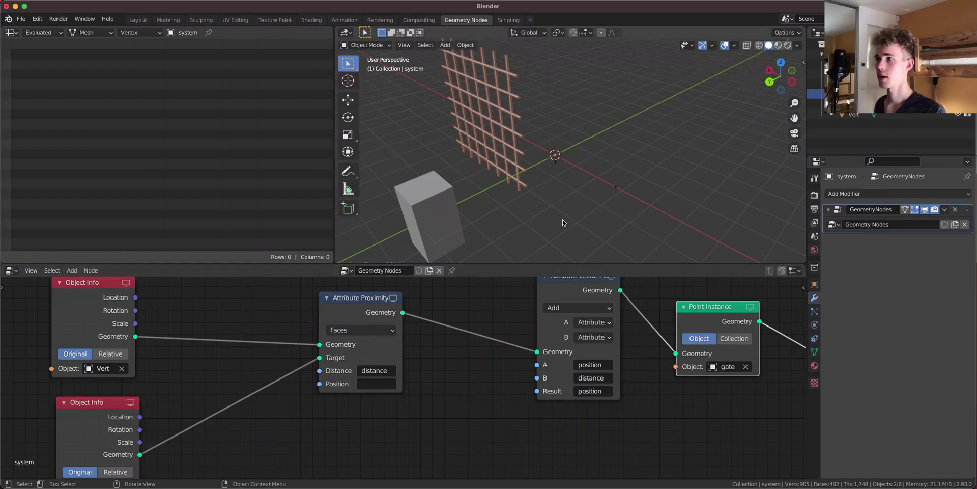
# Try moving the visitor cube along the Y axis to check the gate's reaction, and reselect the system object.
pyautogui.moveTo(629, 162); pyautogui.dragTo(458, 183, button='middle')
pyautogui.click(408, 194)
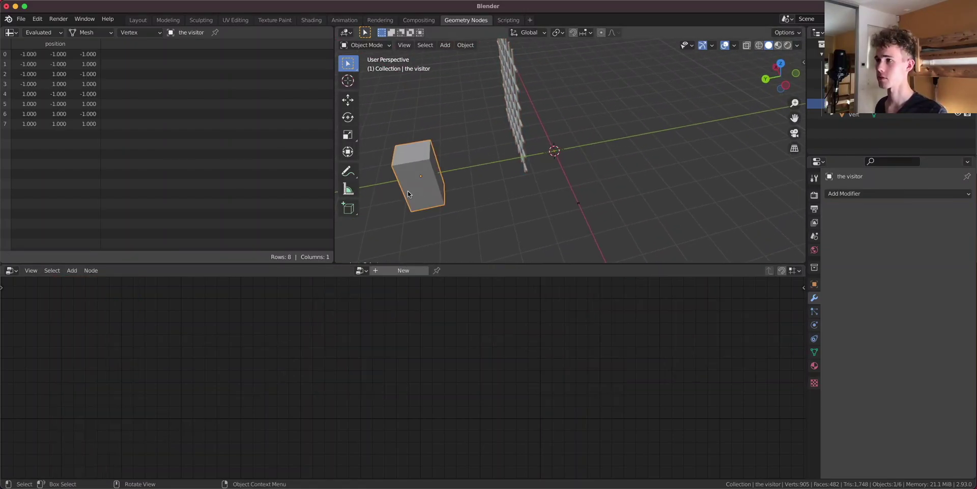
pyautogui.press('g')
pyautogui.press('y')
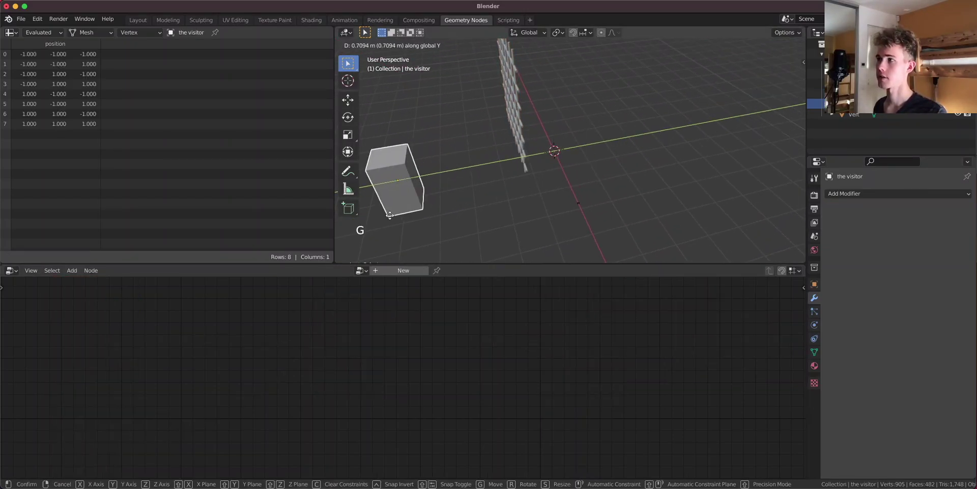
pyautogui.rightClick(414, 204)
pyautogui.click(514, 129)
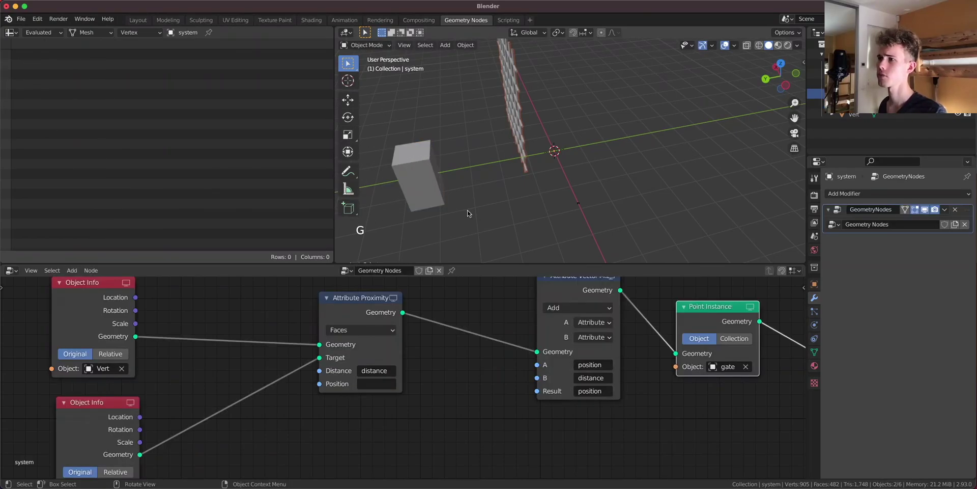
# Switch the visitor's Object Info node from Original to Relative.
pyautogui.moveTo(485, 211); pyautogui.dragTo(529, 189, button='middle')
pyautogui.moveTo(154, 413); pyautogui.dragTo(253, 351, button='middle')
pyautogui.scroll(6, 246, 368)
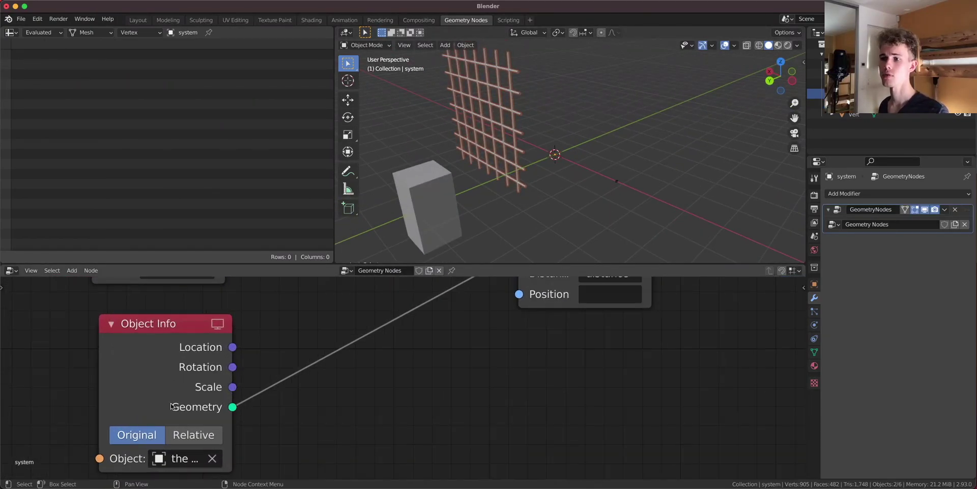
pyautogui.scroll(-2, 153, 413)
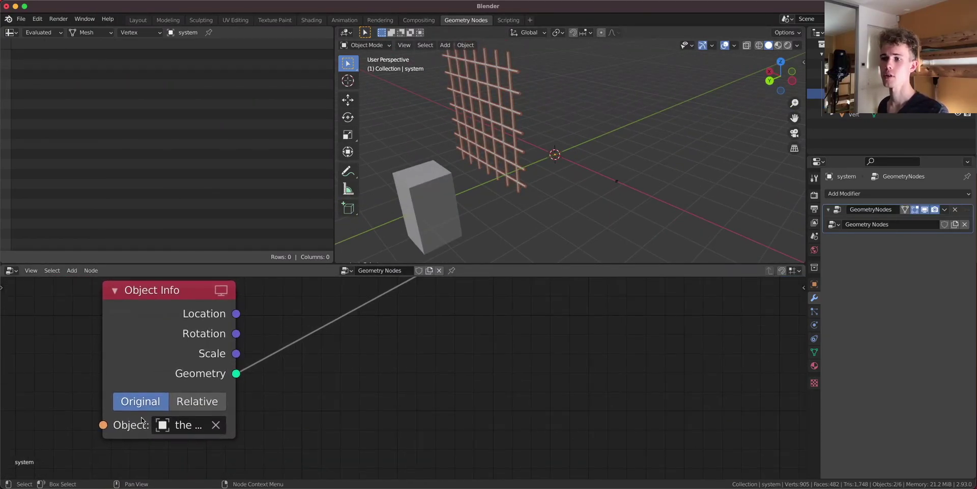
pyautogui.click(198, 402)
# Test the gate's reaction by trial-moving the visitor cube along Y and across the ground plane, then reselect the system object.
pyautogui.moveTo(573, 172); pyautogui.dragTo(509, 192, button='middle')
pyautogui.click(433, 189)
pyautogui.scroll(-4, 509, 192)
pyautogui.press('g')
pyautogui.press('y')
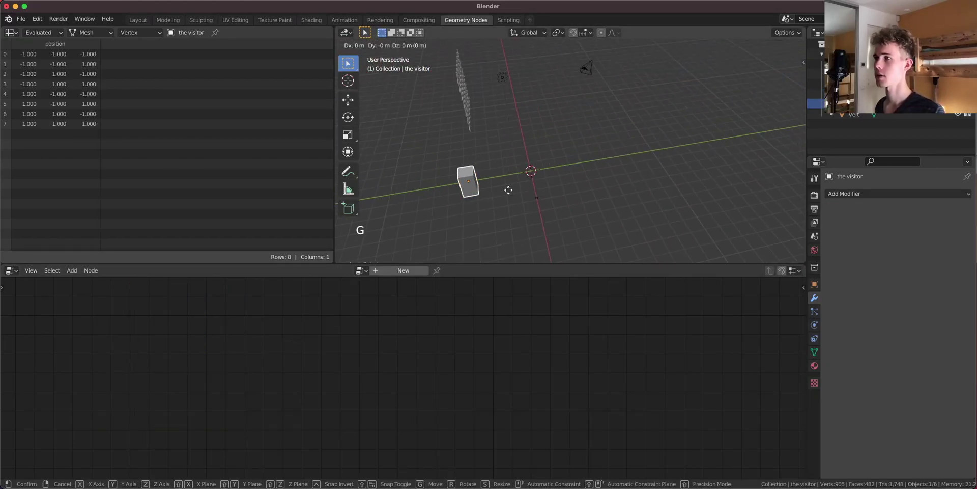
pyautogui.press('g')
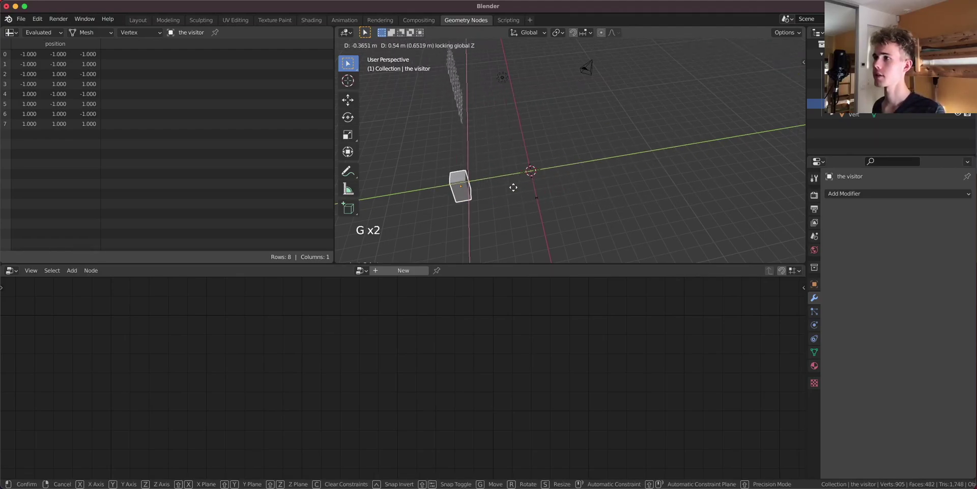
pyautogui.rightClick(591, 176)
pyautogui.moveTo(596, 168); pyautogui.dragTo(615, 127, button='middle')
pyautogui.press('g')
pyautogui.hotkey('shift', 'z')
pyautogui.rightClick(614, 192)
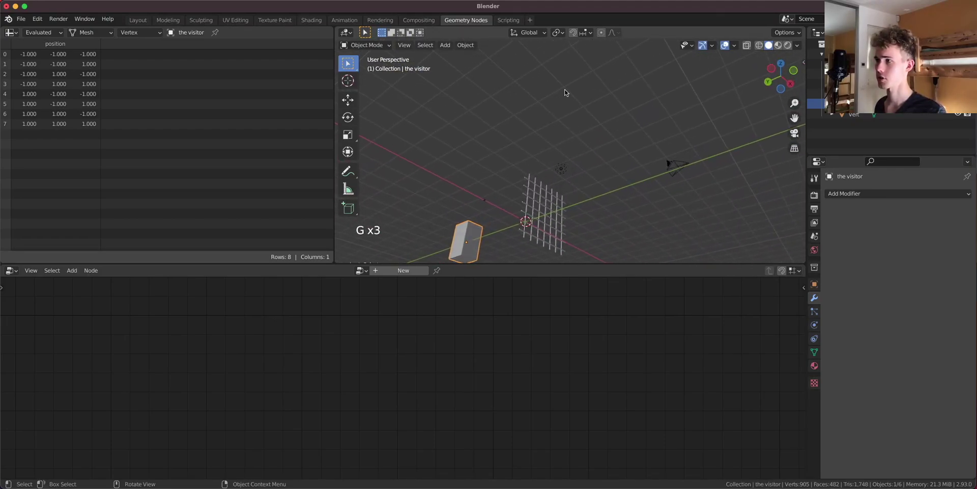
pyautogui.moveTo(530, 186); pyautogui.dragTo(508, 161, button='middle')
pyautogui.click(508, 161)
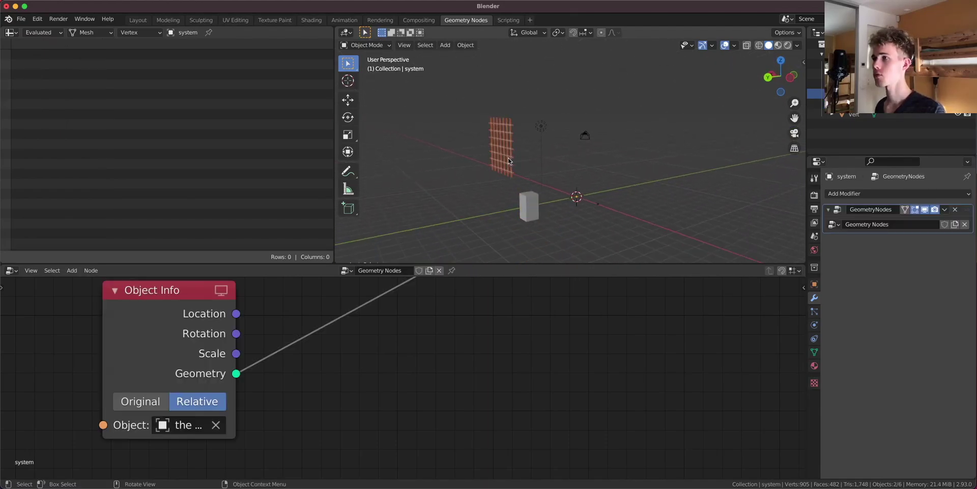
# Insert a second Attribute Vector Math node, set to Multiply, between the Attribute Proximity node and the Add node.
pyautogui.scroll(-8, 512, 398)
pyautogui.moveTo(616, 332); pyautogui.dragTo(378, 395, button='middle')
pyautogui.scroll(6, 484, 382)
pyautogui.moveTo(572, 371); pyautogui.dragTo(599, 384, button='middle')
pyautogui.moveTo(365, 309); pyautogui.dragTo(390, 347, button='middle')
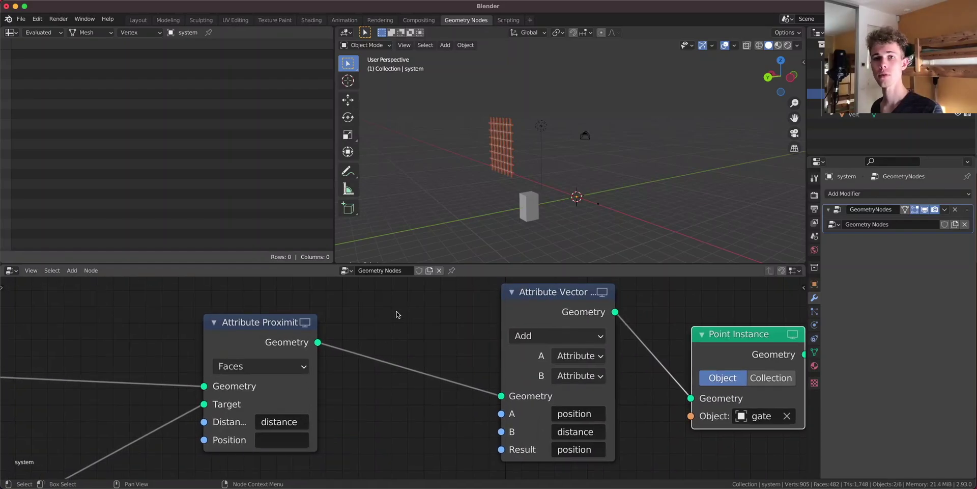
pyautogui.hotkey('shift', 'a')
pyautogui.click(397, 312)
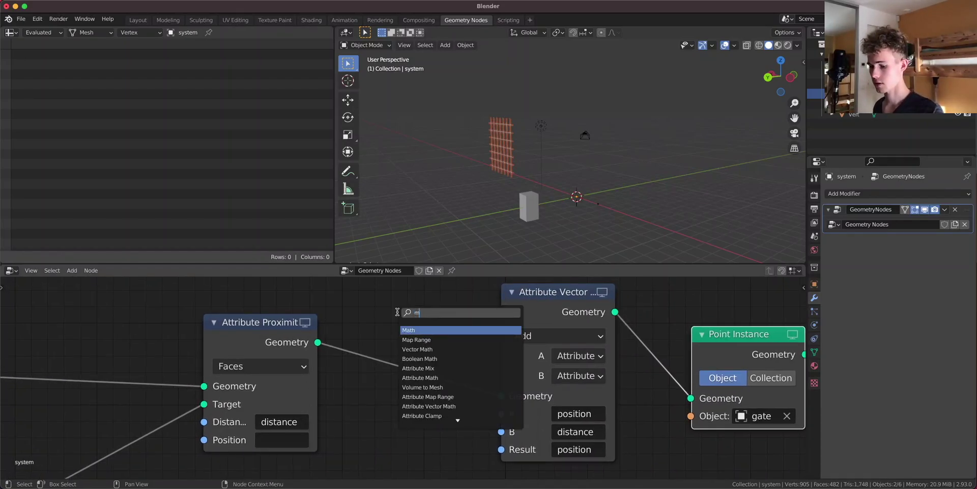
pyautogui.write('math')
pyautogui.click(467, 367)
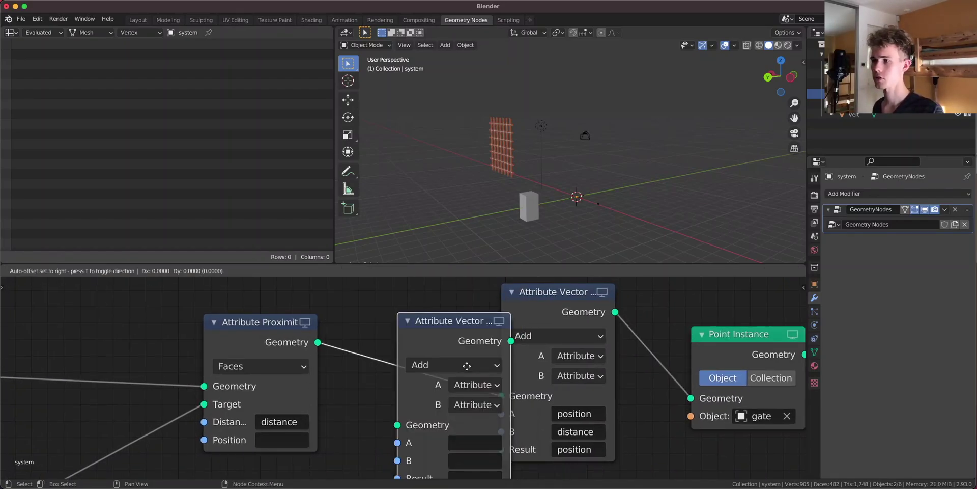
pyautogui.click(452, 326)
pyautogui.click(451, 328)
pyautogui.click(438, 268)
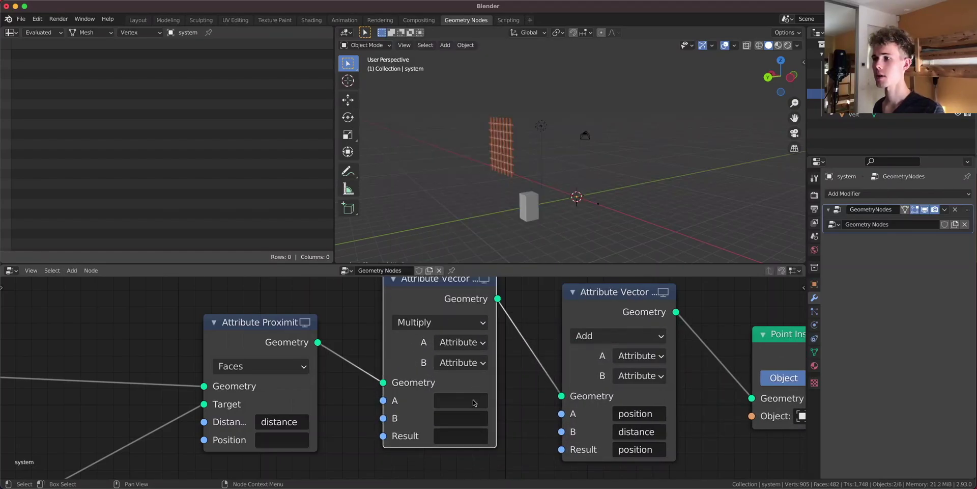
# On the Multiply node, use distance for A and Result, and set B to a vector of 0, 0, 1.
pyautogui.click(474, 401)
pyautogui.click(501, 227)
pyautogui.click(461, 435)
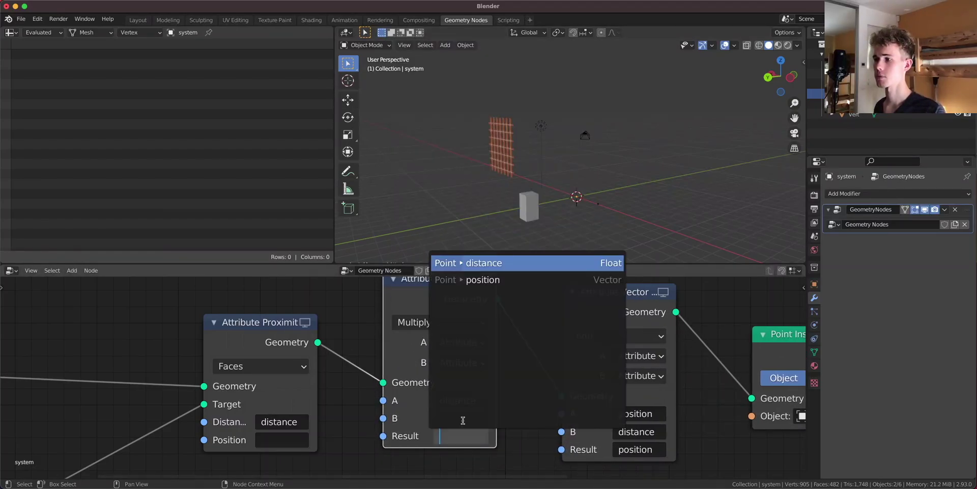
pyautogui.click(486, 265)
pyautogui.click(458, 362)
pyautogui.click(466, 399)
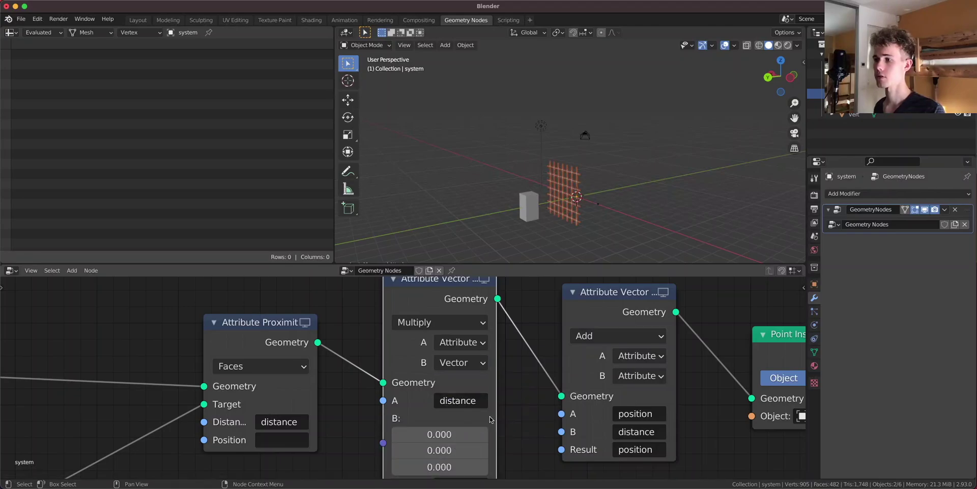
pyautogui.scroll(-1, 451, 431)
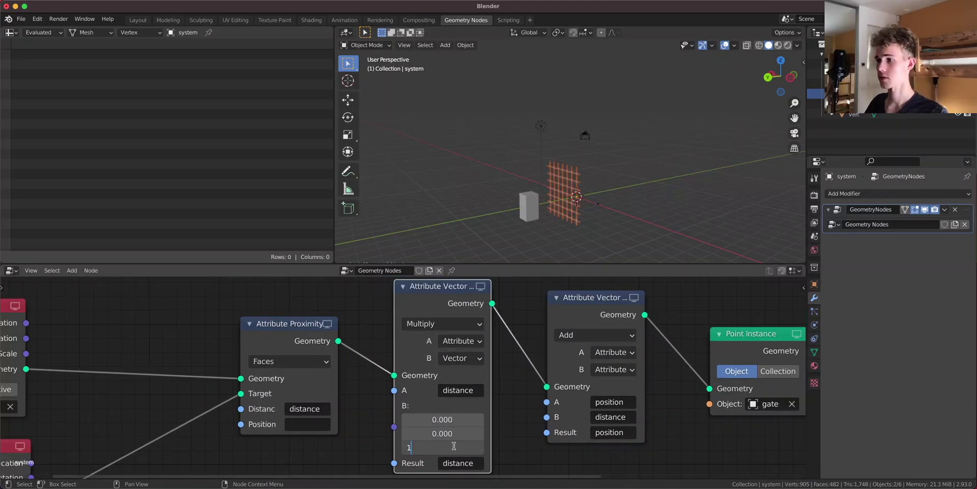
pyautogui.click(454, 446)
pyautogui.write('1')
pyautogui.press('Return')
# Slide the visitor cube along the Y axis to test how the gate's height responds to its distance.
pyautogui.click(524, 206)
pyautogui.moveTo(524, 206); pyautogui.dragTo(556, 205, button='middle')
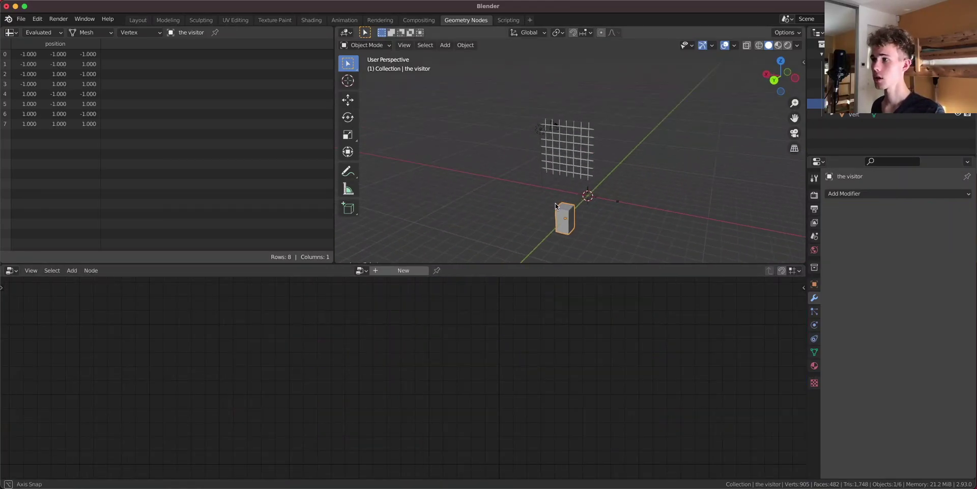
pyautogui.press('g')
pyautogui.press('y')
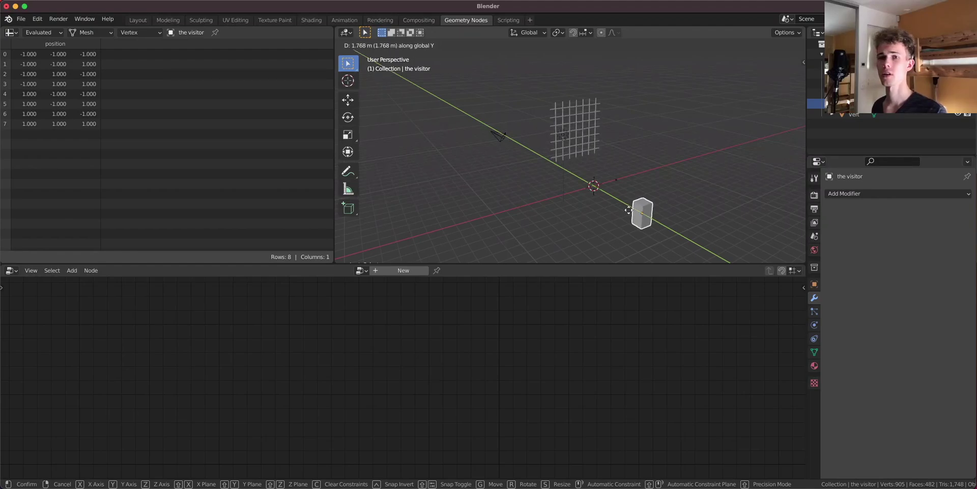
pyautogui.click(630, 210)
pyautogui.moveTo(629, 209); pyautogui.dragTo(560, 199, button='middle')
pyautogui.press('g')
pyautogui.press('y')
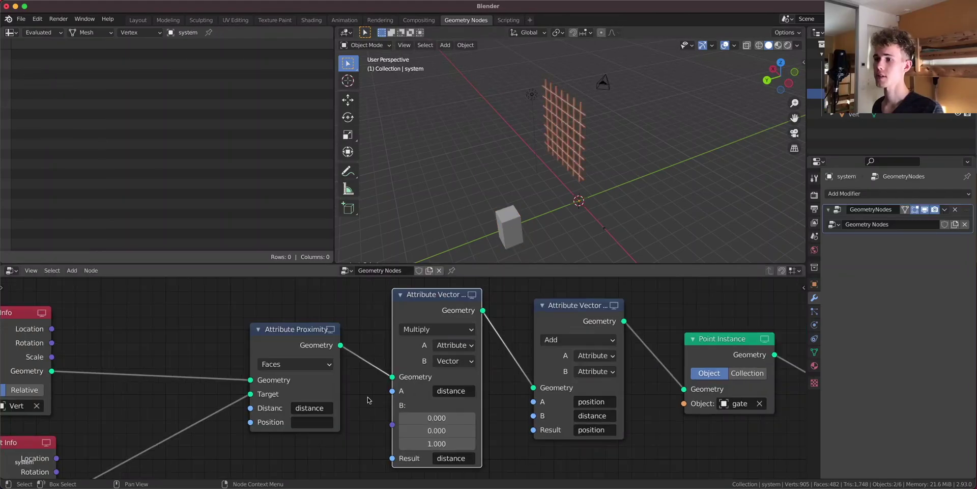
# Make room after the Attribute Proximity node and insert an Attribute Math node between it and the Multiply node.
pyautogui.scroll(-3, 369, 400)
pyautogui.moveTo(640, 428); pyautogui.dragTo(609, 349)
pyautogui.moveTo(396, 337); pyautogui.dragTo(515, 331)
pyautogui.scroll(3, 428, 312)
pyautogui.hotkey('shift', 'a')
pyautogui.click(426, 312)
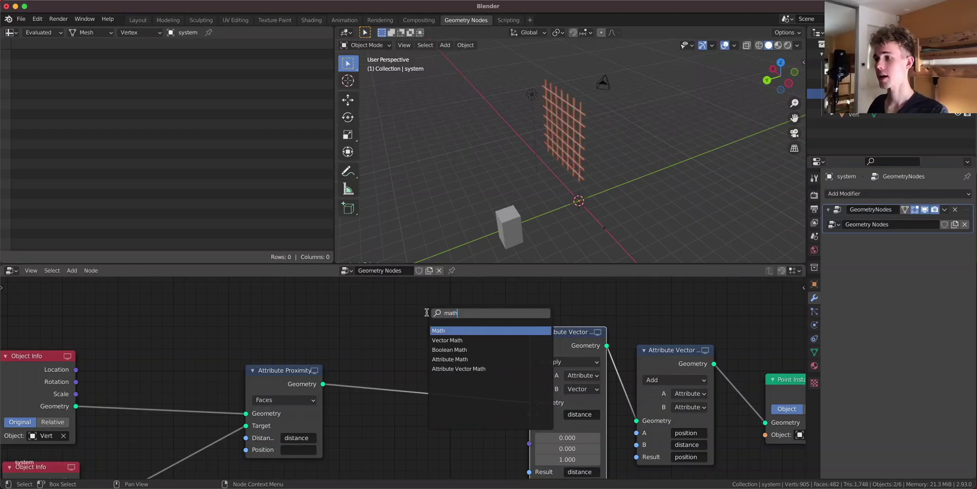
pyautogui.click(448, 359)
pyautogui.click(416, 398)
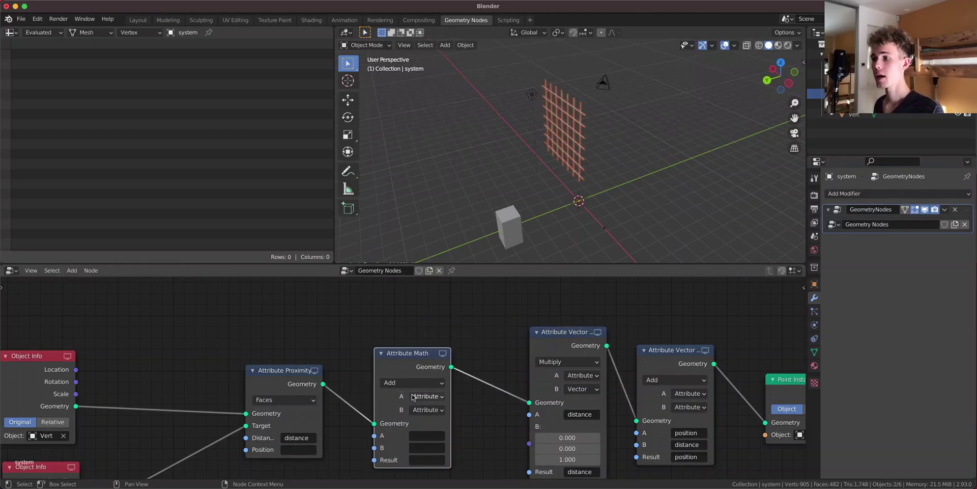
# Set the Attribute Math node to Subtract, with A as a float value and B using the distance attribute.
pyautogui.moveTo(412, 368); pyautogui.dragTo(428, 363)
pyautogui.click(427, 383)
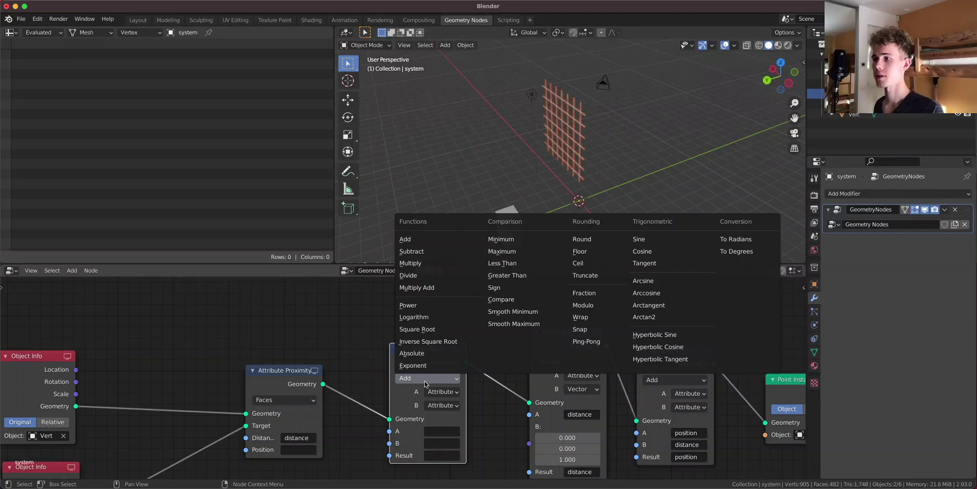
pyautogui.click(424, 251)
pyautogui.click(442, 391)
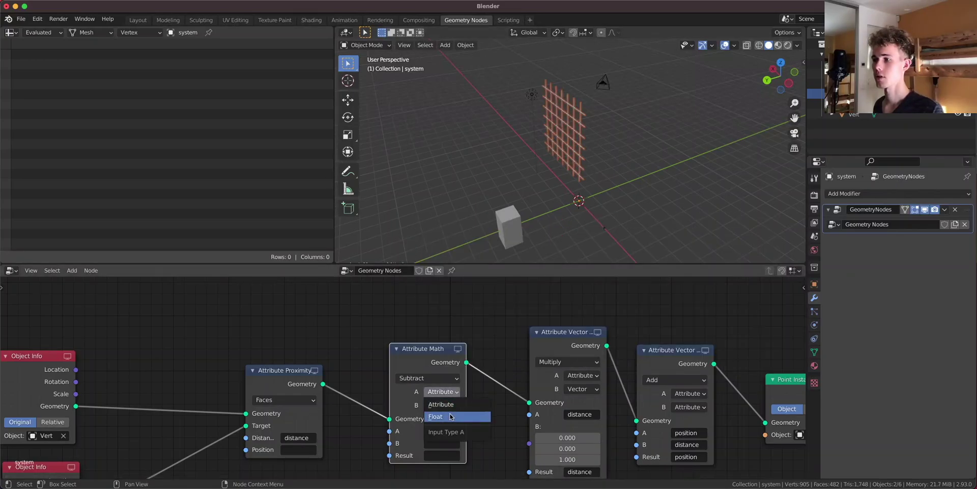
pyautogui.click(445, 409)
pyautogui.click(442, 443)
pyautogui.click(462, 329)
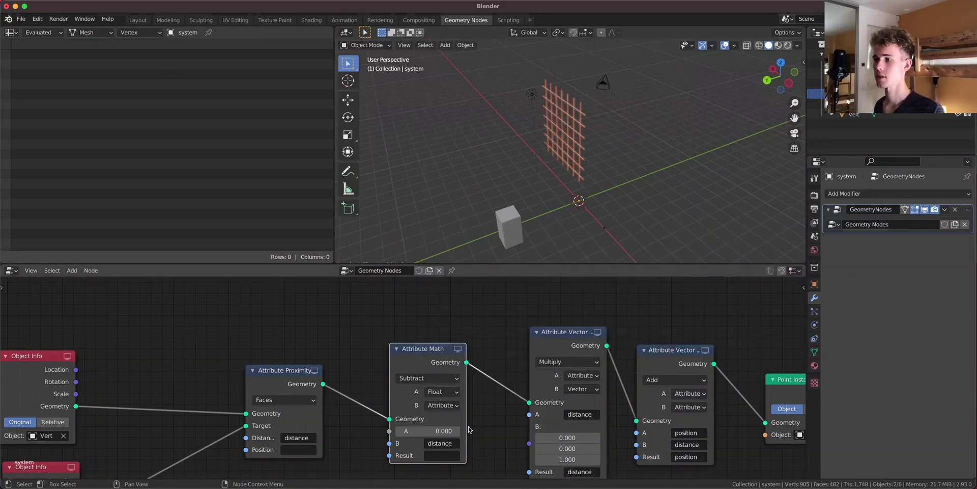
# Store the Attribute Math result in distance and set its A value to 7.
pyautogui.scroll(2, 462, 329)
pyautogui.click(441, 425)
pyautogui.click(463, 277)
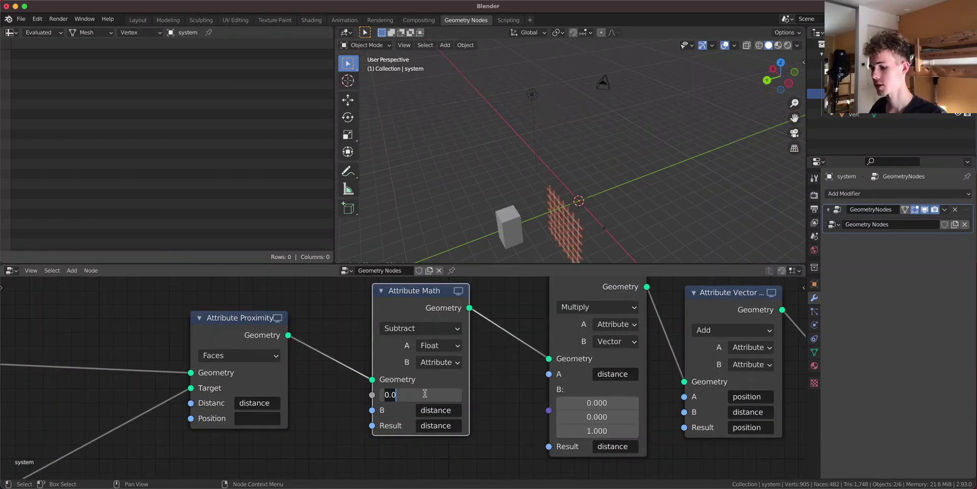
pyautogui.write('7')
pyautogui.press('Return')
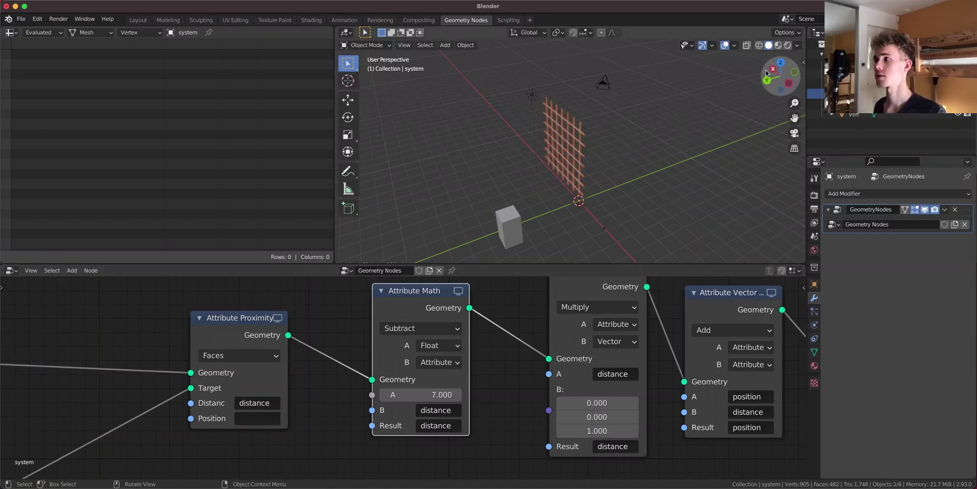
# Examine the gate's height above the origin against the visitor cube's distance from the side, along with the node chain driving it.
pyautogui.click(789, 83)
pyautogui.scroll(2, 567, 197)
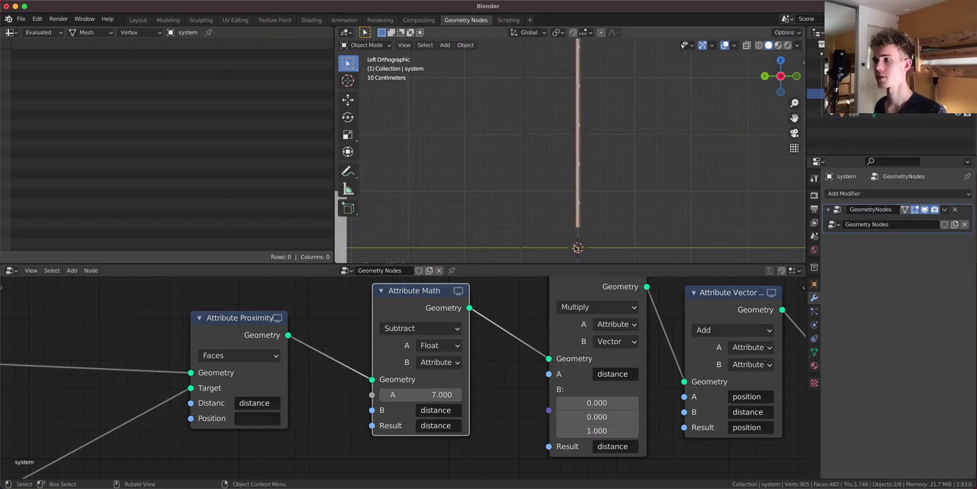
pyautogui.scroll(-6, 306, 381)
pyautogui.moveTo(181, 342); pyautogui.dragTo(260, 329, button='middle')
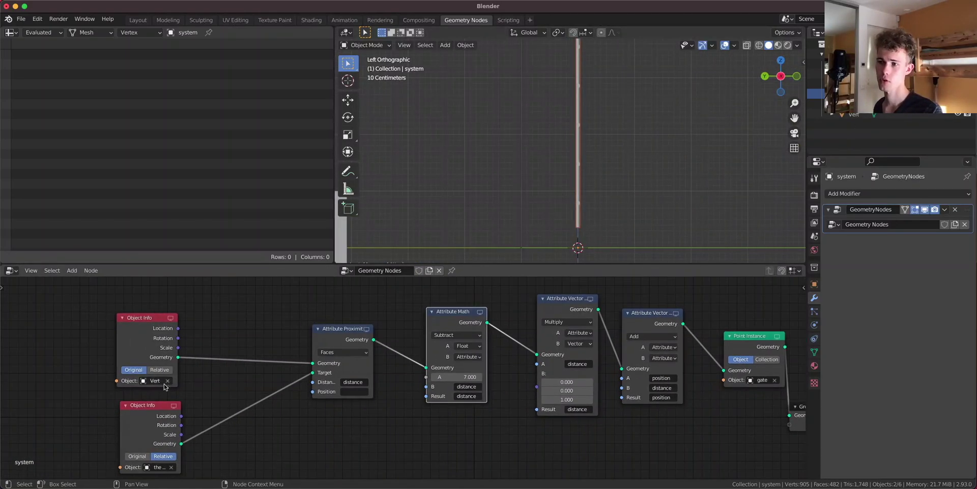
pyautogui.moveTo(397, 345); pyautogui.dragTo(365, 354, button='middle')
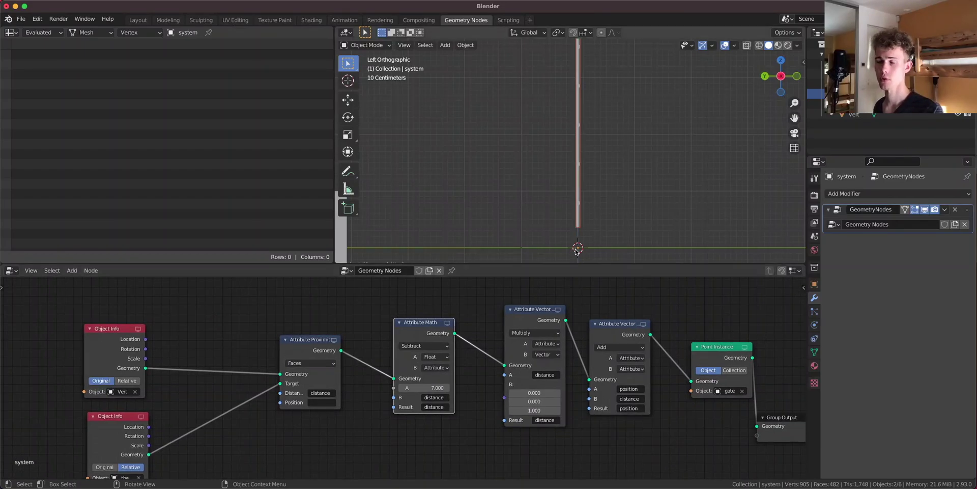
pyautogui.scroll(2, 577, 251)
pyautogui.scroll(-5, 579, 248)
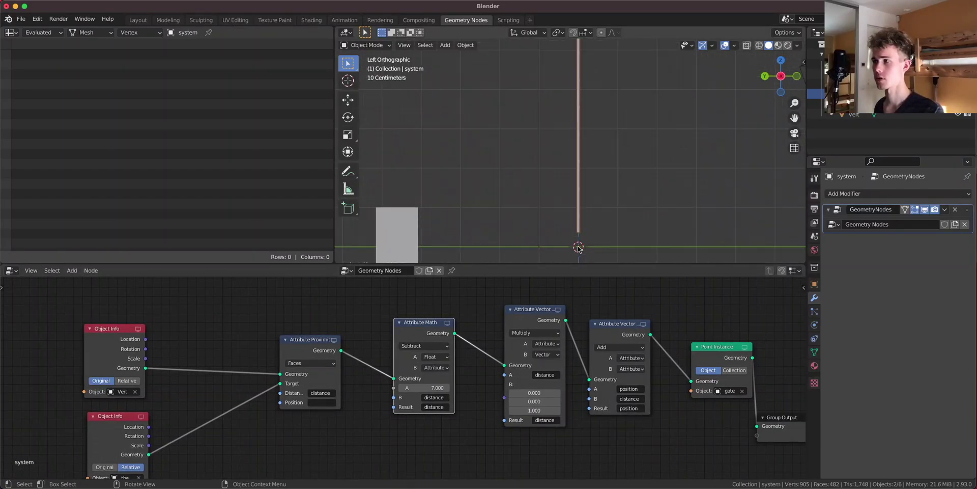
pyautogui.scroll(2, 422, 389)
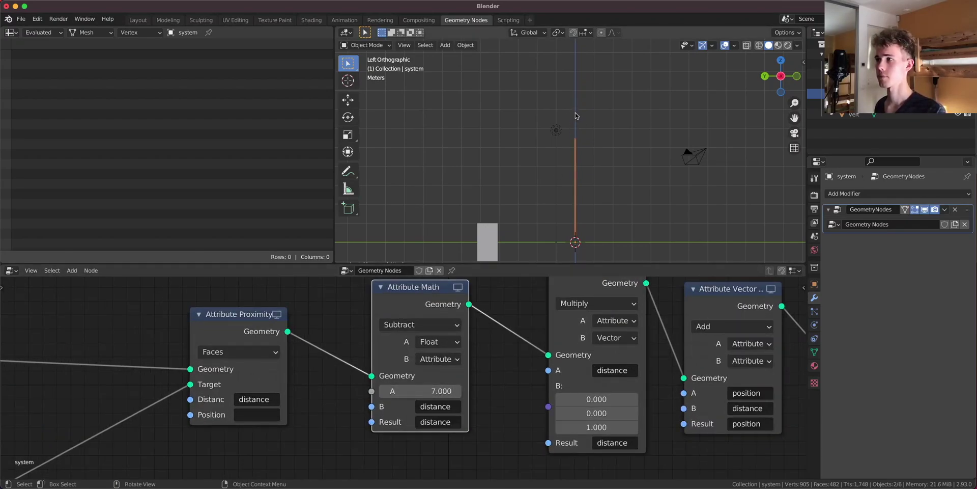
pyautogui.moveTo(540, 204); pyautogui.dragTo(673, 66, button='middle')
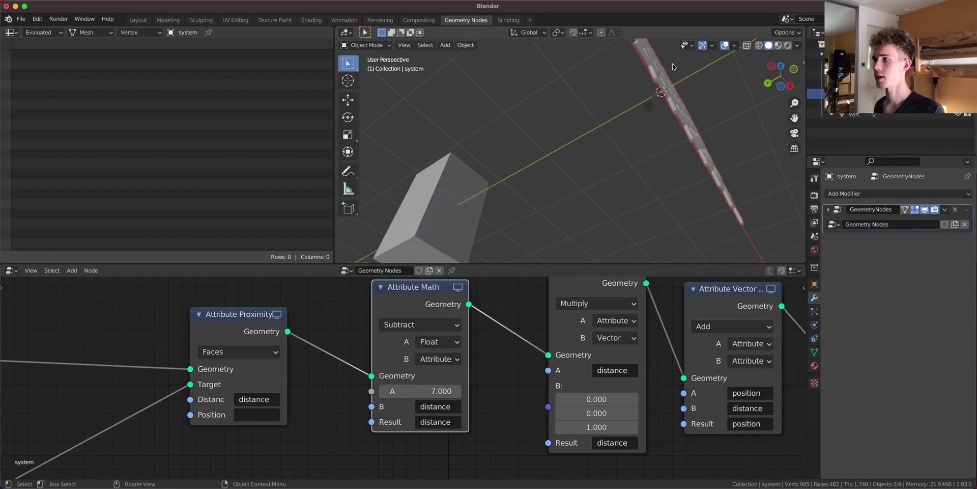
pyautogui.click(773, 65)
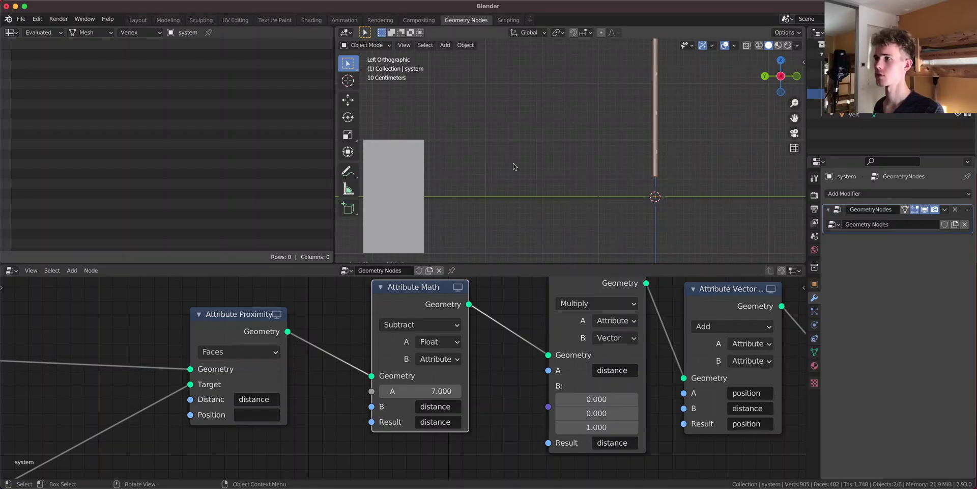
pyautogui.scroll(-3, 487, 197)
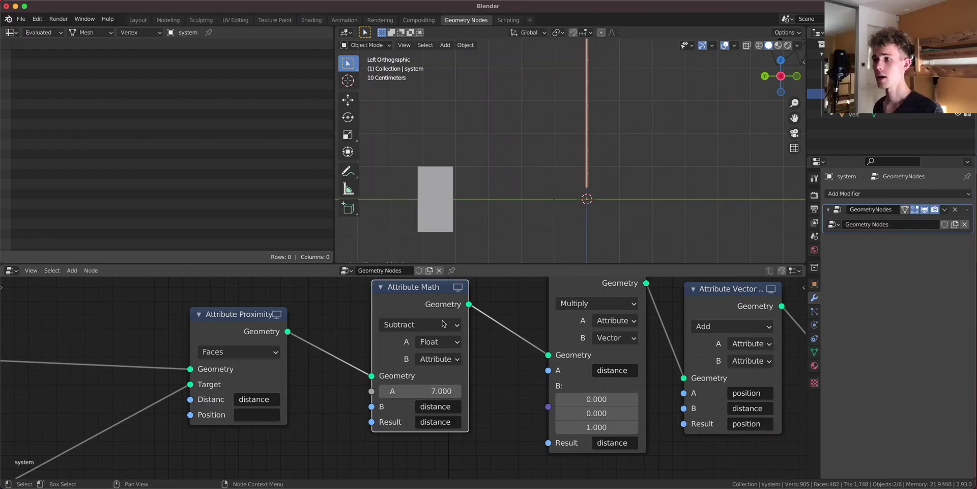
pyautogui.keyDown('shift'); pyautogui.moveTo(551, 88); pyautogui.dragTo(542, 132, button='middle'); pyautogui.keyUp('shift')
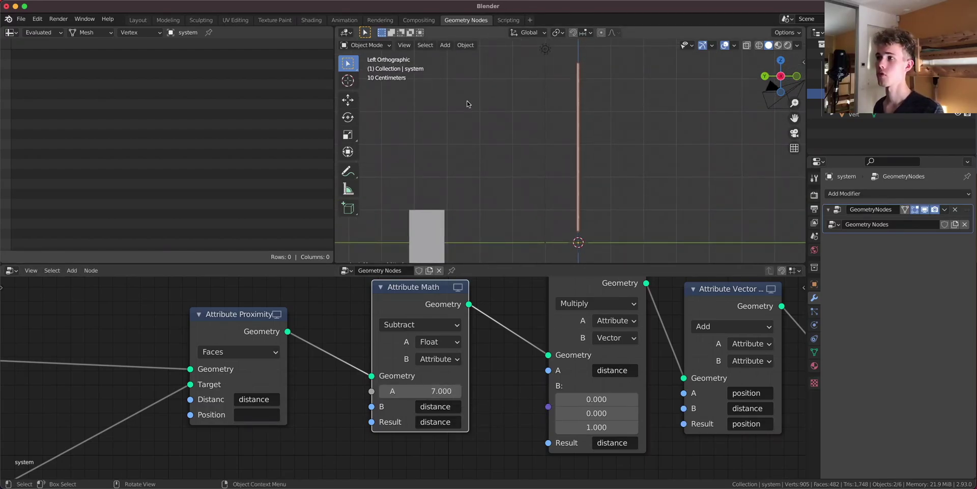
pyautogui.moveTo(470, 144); pyautogui.dragTo(625, 99, button='middle')
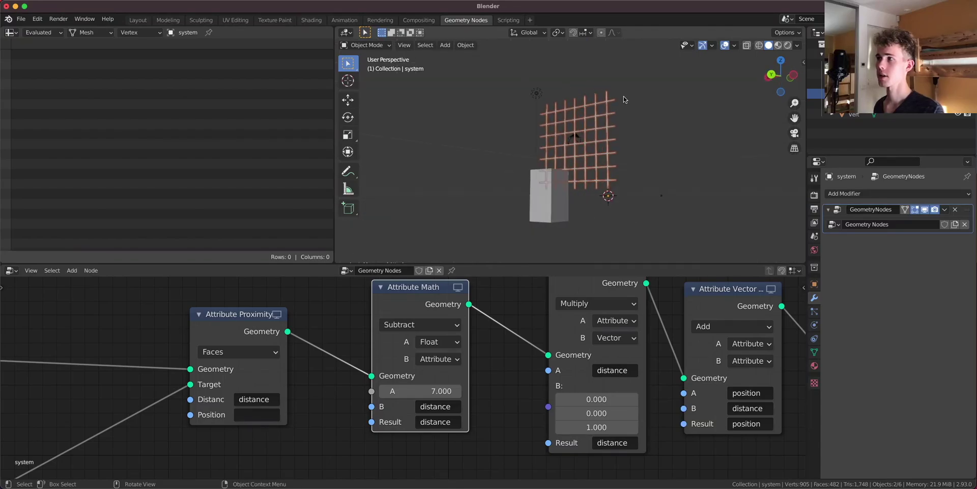
# Undo the two annotation strokes sketched over the gate in the left orthographic view.
pyautogui.click(784, 78)
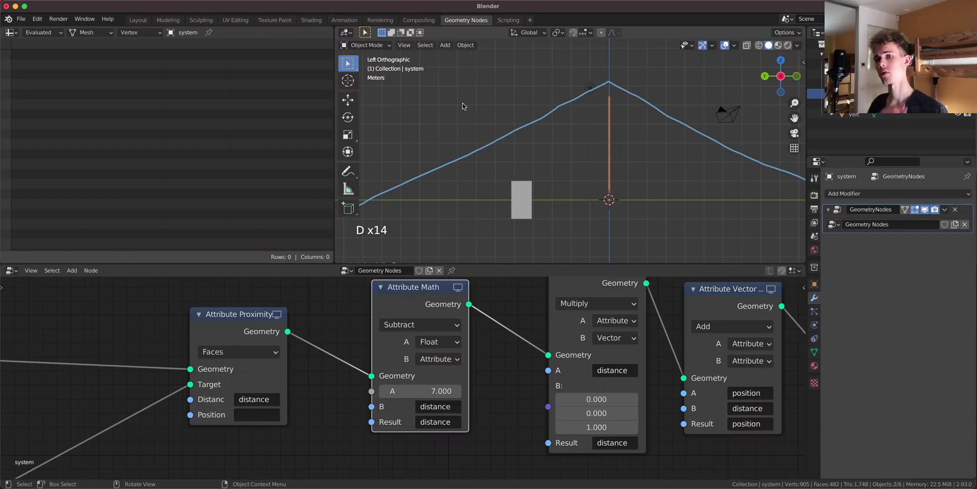
pyautogui.press('super+z')
pyautogui.press('super+z')
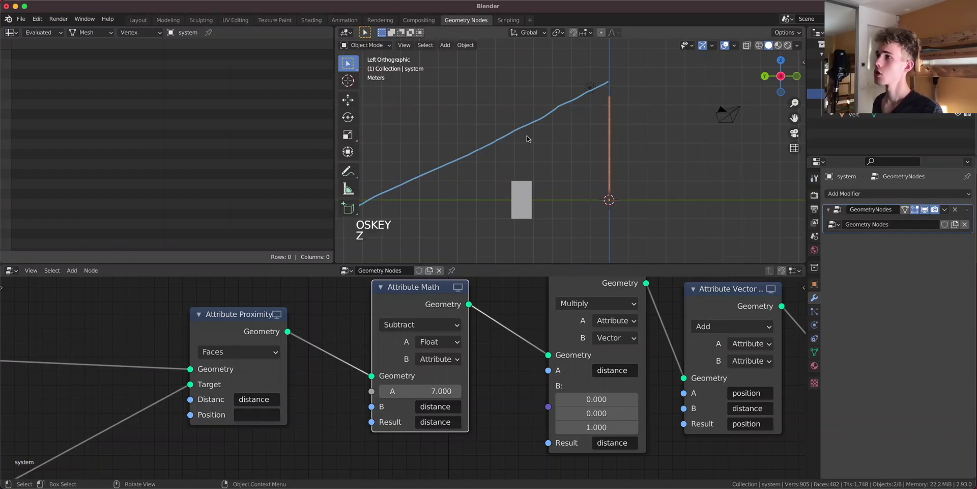
pyautogui.scroll(-2, 525, 262)
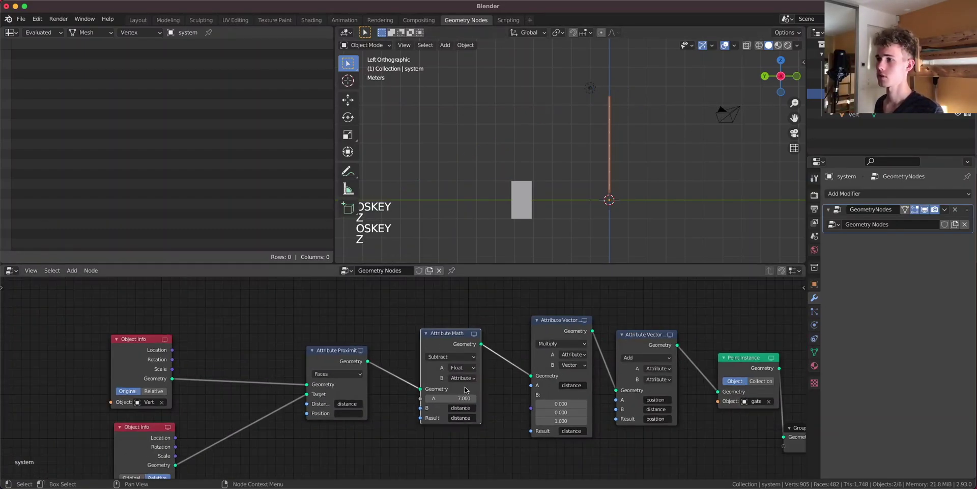
# Try moving the visitor cube along the Y axis past the gate to test its vertical response, cancelling each move.
pyautogui.moveTo(550, 184); pyautogui.dragTo(539, 200, button='middle')
pyautogui.click(528, 200)
pyautogui.press('g')
pyautogui.press('y')
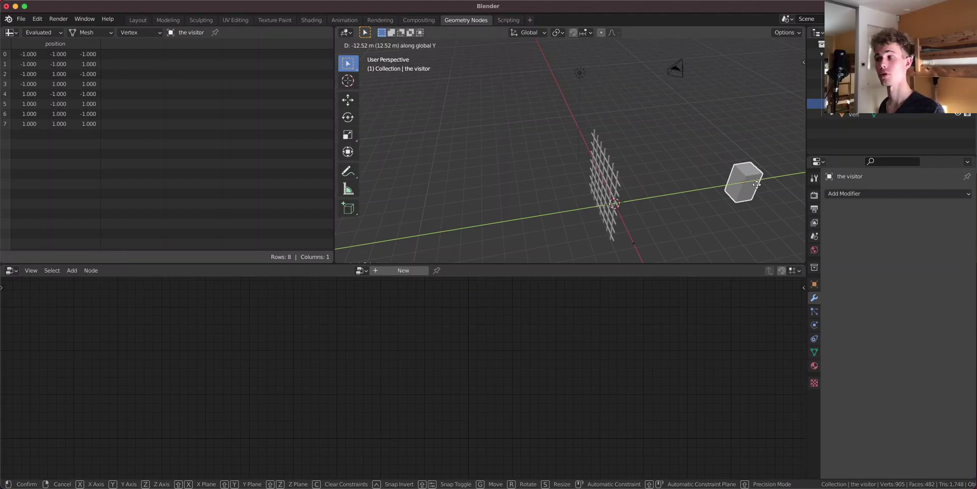
pyautogui.press('Escape')
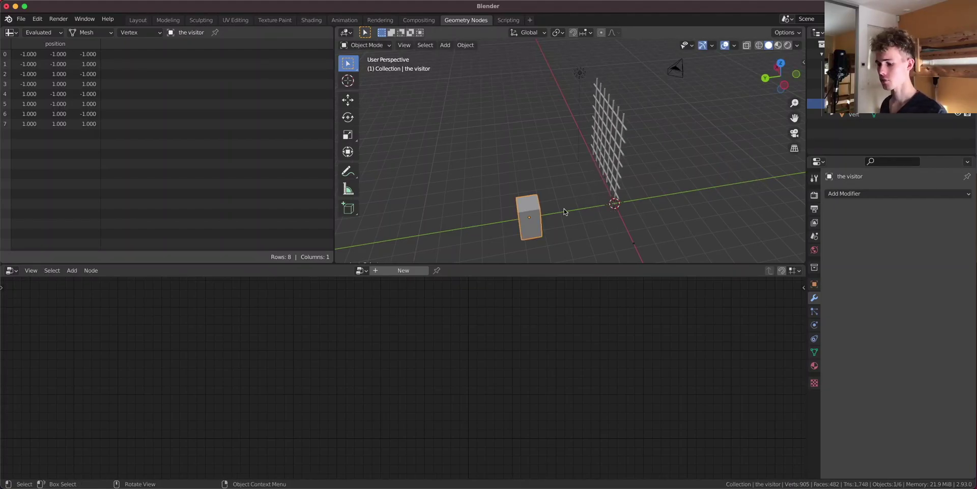
pyautogui.press('g')
pyautogui.press('Escape')
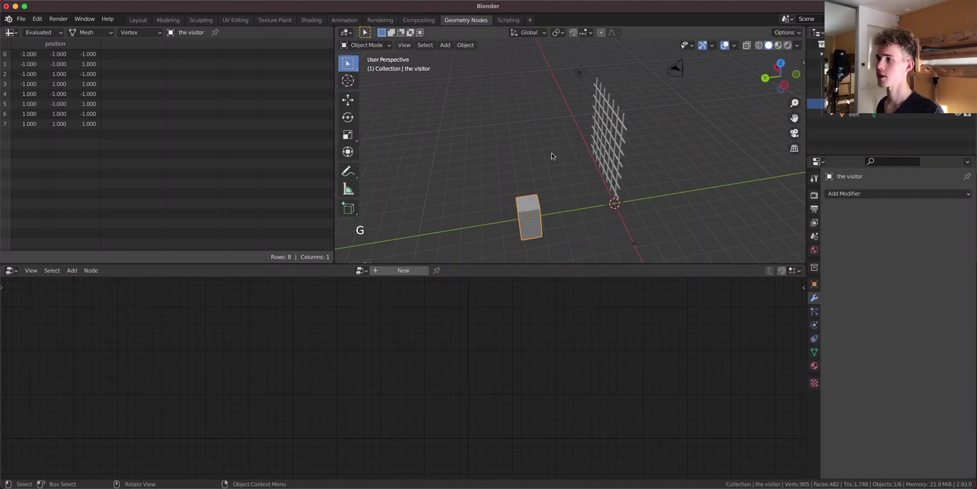
pyautogui.press('g')
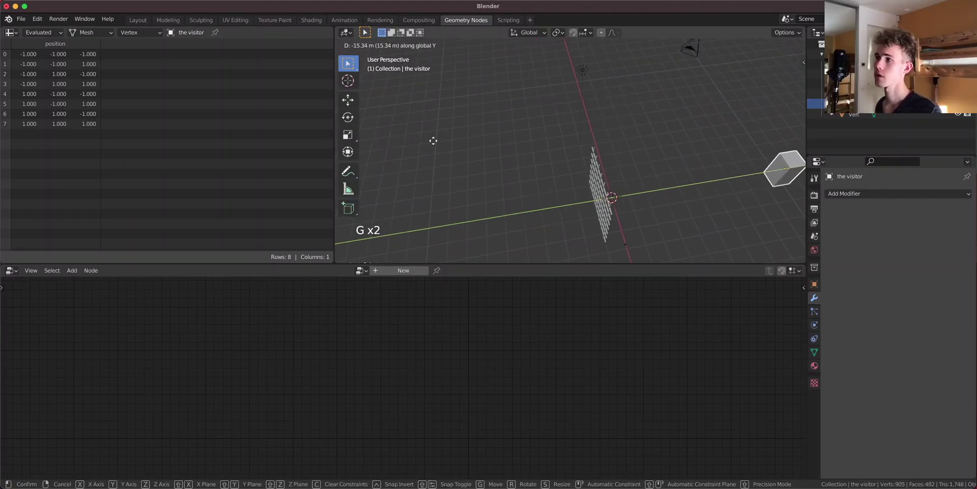
pyautogui.press('Escape')
# Insert an Attribute Clamp node between the Attribute Math and Multiply nodes of the gate system.
pyautogui.click(618, 147)
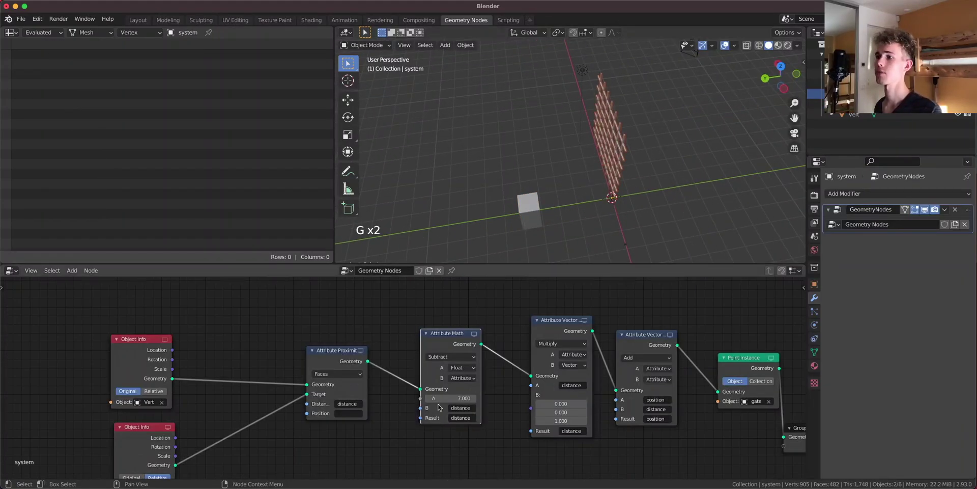
pyautogui.hotkey('shift', 'a')
pyautogui.click(500, 308)
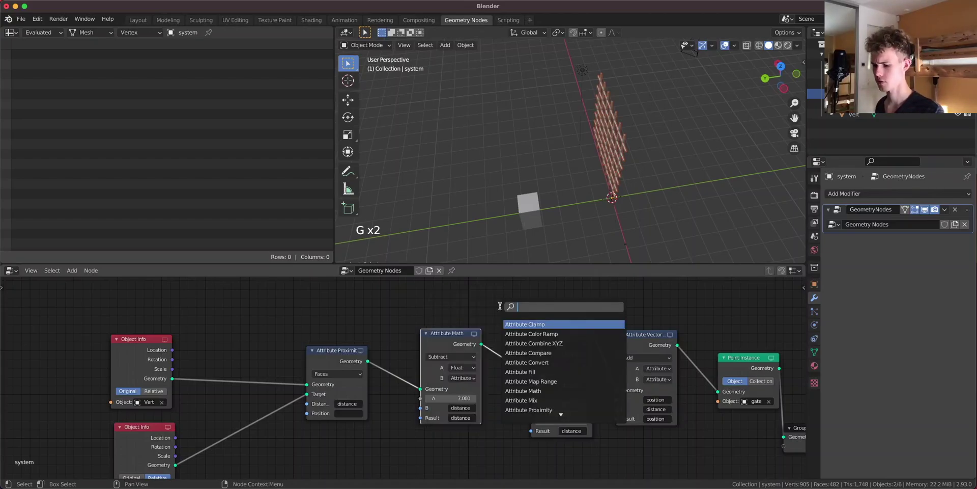
pyautogui.write('cl')
pyautogui.click(525, 334)
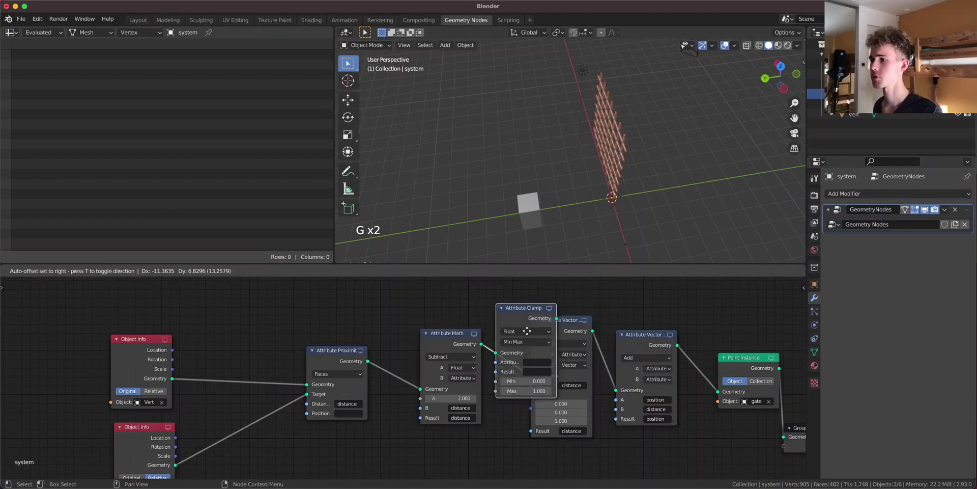
pyautogui.click(535, 377)
# Use distance as both the Attribute and the Result of the Attribute Clamp node.
pyautogui.scroll(2, 536, 377)
pyautogui.scroll(1, 535, 377)
pyautogui.moveTo(613, 407); pyautogui.dragTo(557, 388, button='middle')
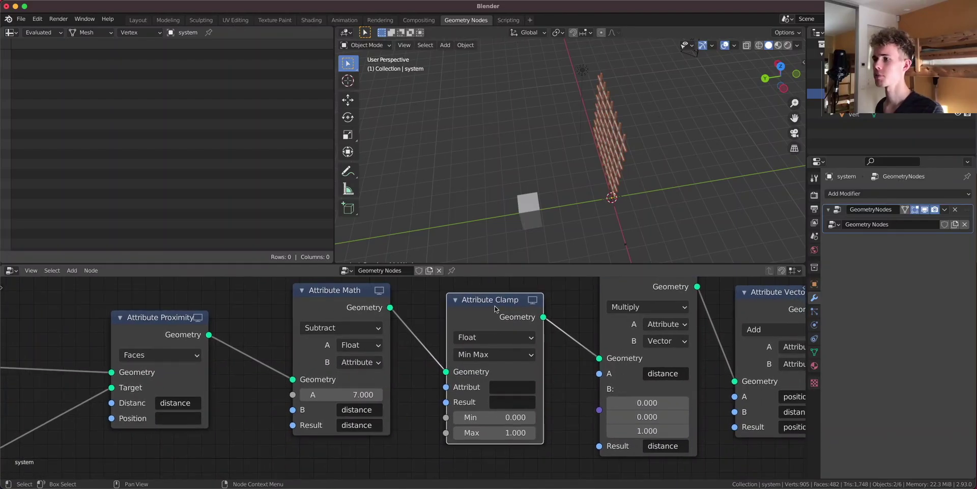
pyautogui.moveTo(470, 302); pyautogui.dragTo(474, 297)
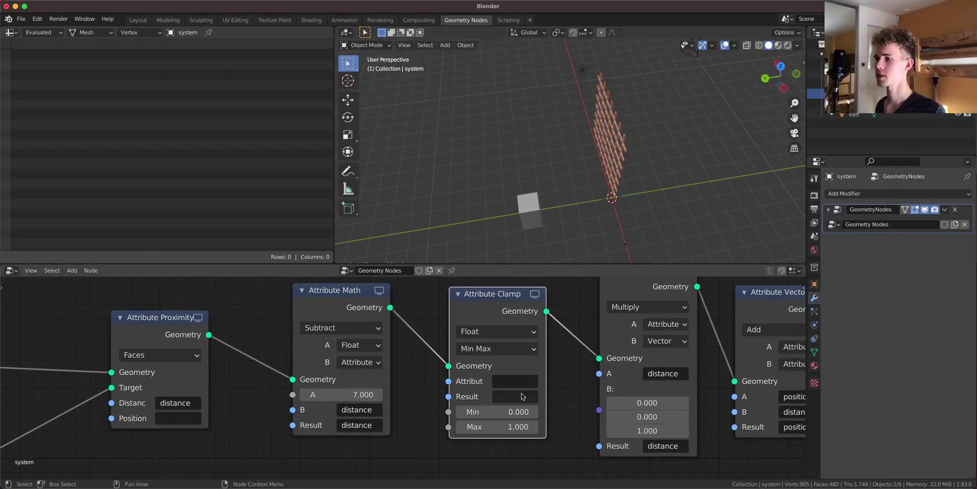
pyautogui.click(509, 382)
pyautogui.click(535, 234)
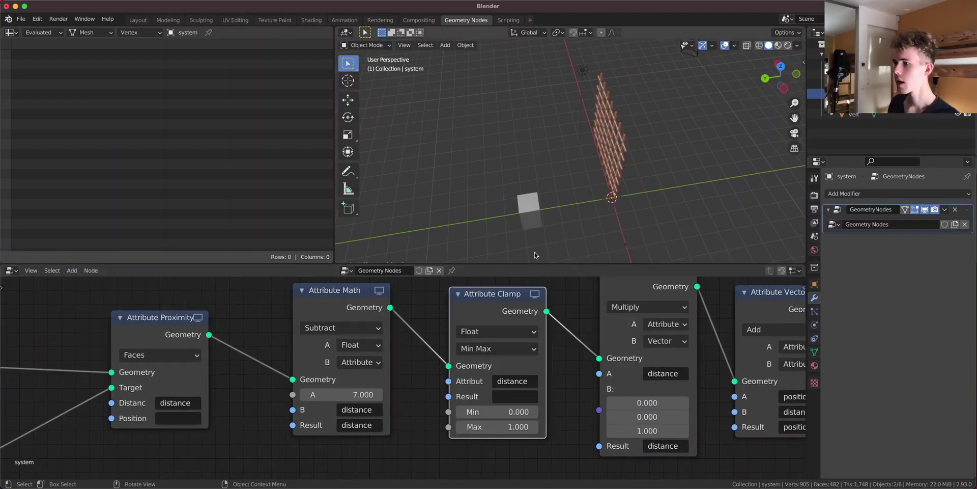
pyautogui.click(516, 403)
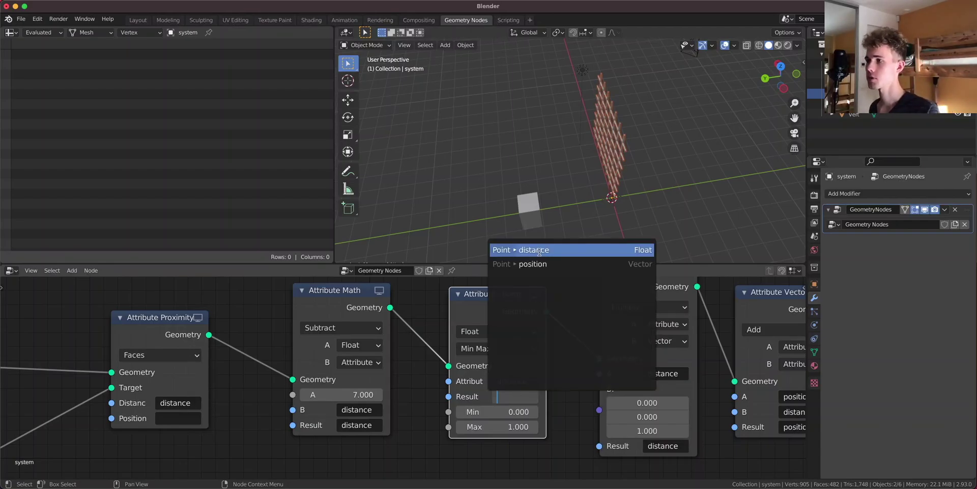
pyautogui.click(539, 251)
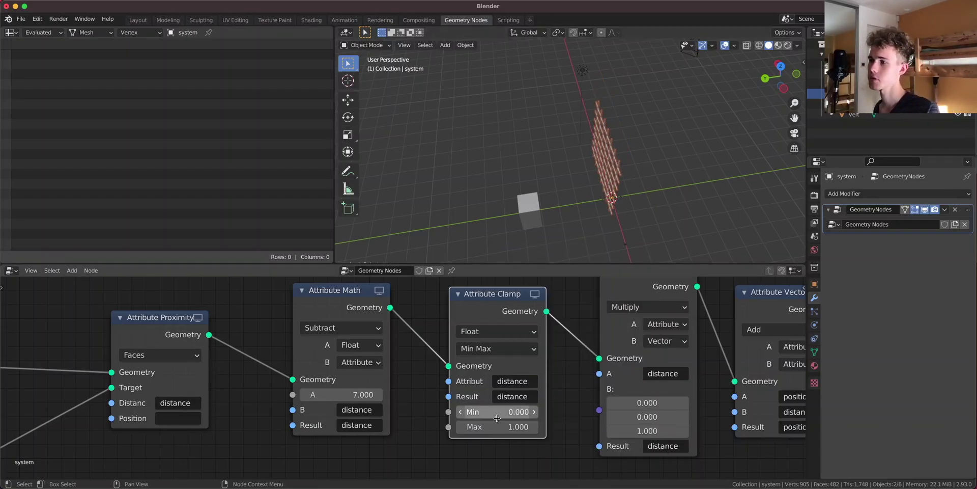
# Slide the visitor cube along the Y axis to test the clamped gate, and leave it standing at the gate.
pyautogui.click(529, 211)
pyautogui.press('g')
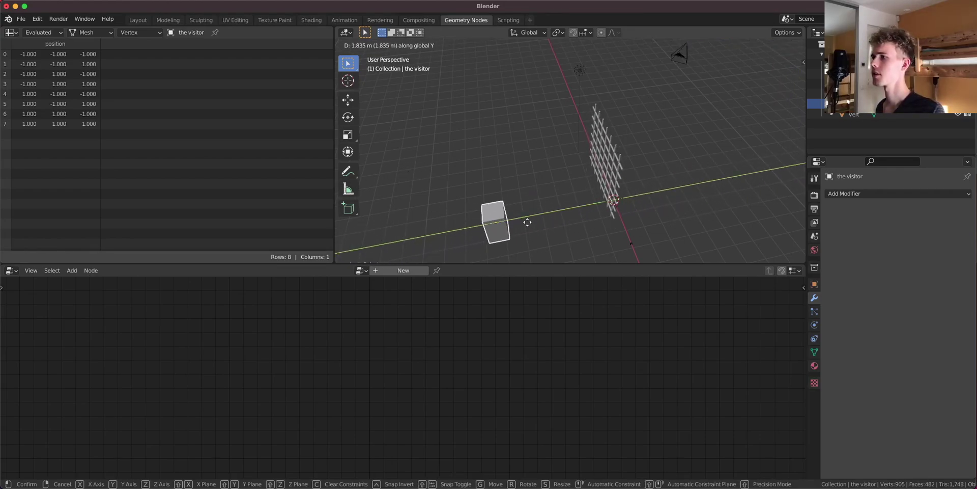
pyautogui.click(555, 211)
pyautogui.scroll(3, 522, 214)
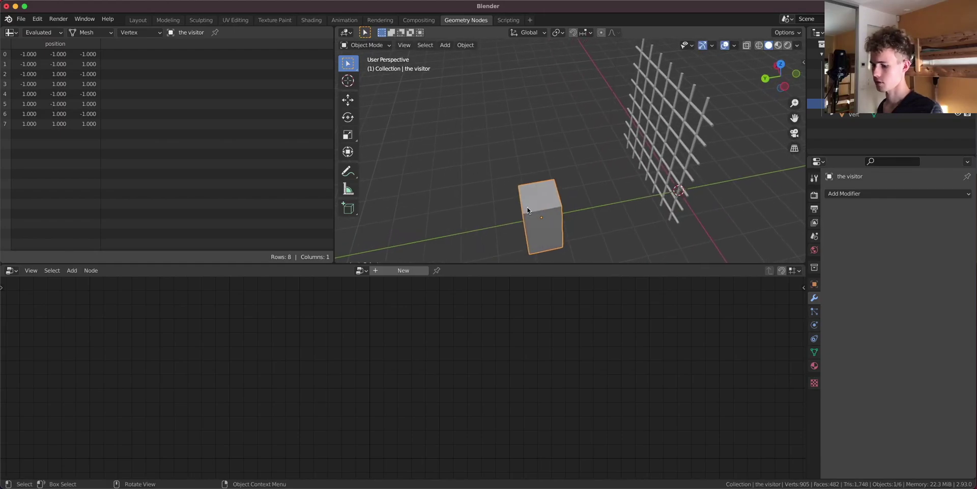
pyautogui.press('g')
pyautogui.press('y')
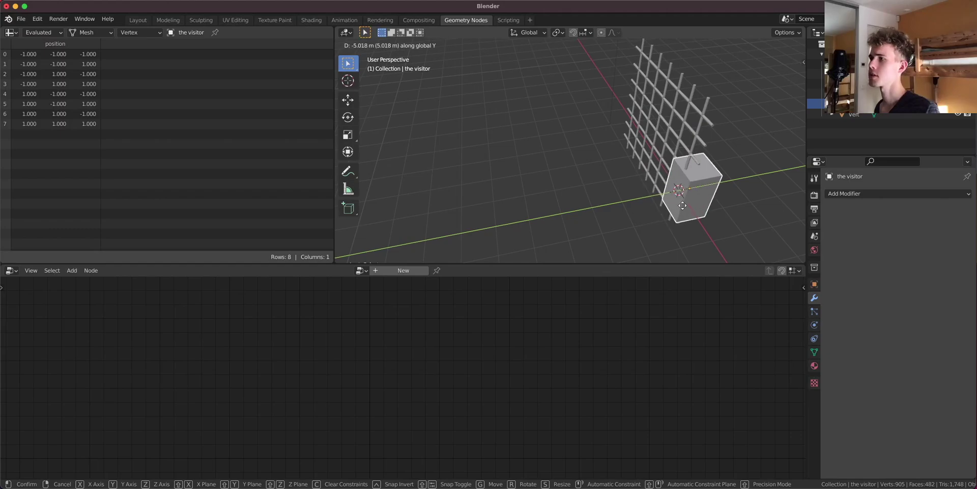
pyautogui.click(671, 205)
# Set the gate system's Attribute Clamp Max to 3.670 and move the visitor cube along the Y axis, well away from the gate.
pyautogui.click(678, 140)
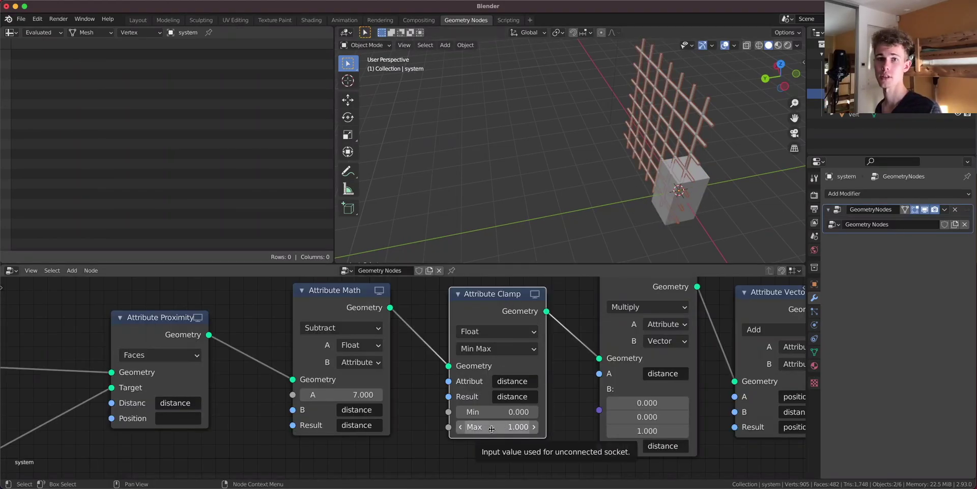
pyautogui.moveTo(492, 429); pyautogui.dragTo(533, 428)
pyautogui.moveTo(625, 214); pyautogui.dragTo(667, 199, button='middle')
pyautogui.click(680, 191)
pyautogui.press('g')
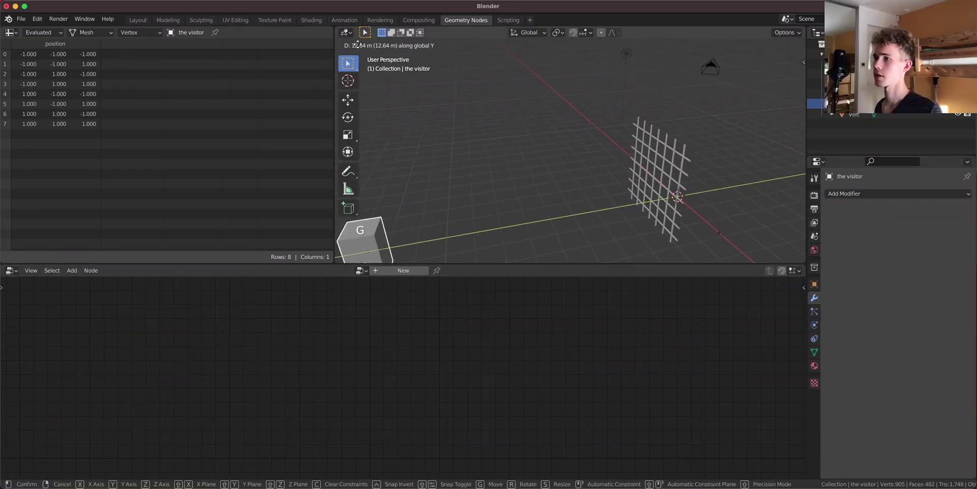
pyautogui.click(417, 242)
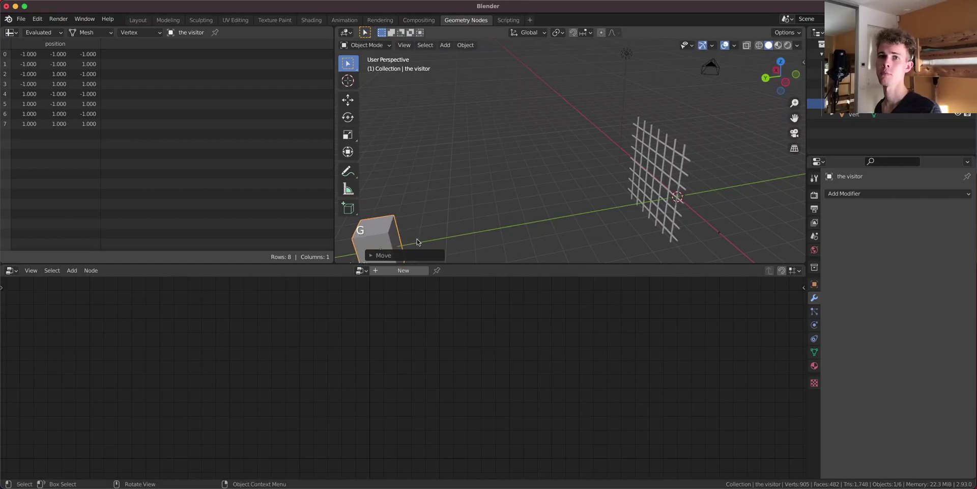
# Add a mesh plane at the gate and scale it up about 15 times as the ground.
pyautogui.click(685, 180)
pyautogui.moveTo(574, 241); pyautogui.dragTo(600, 232, button='middle')
pyautogui.hotkey('shift', 'a')
pyautogui.moveTo(662, 175)
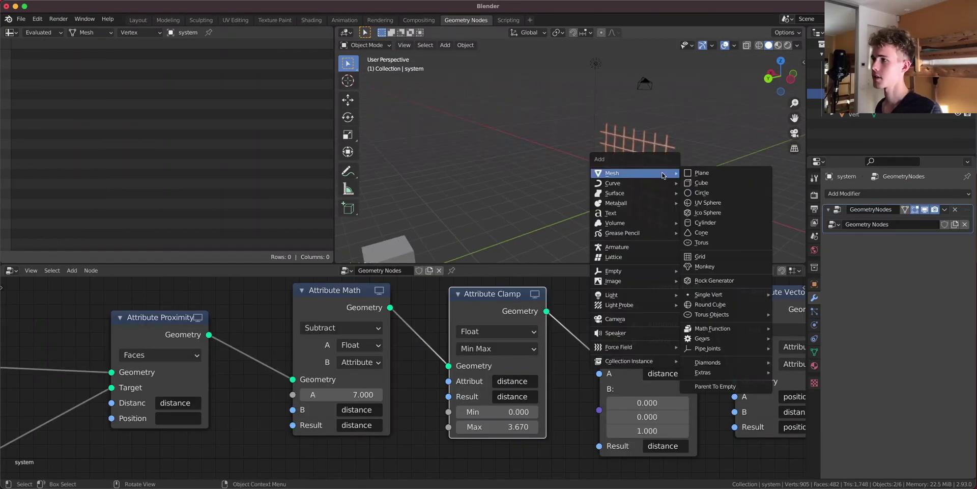
pyautogui.click(715, 178)
pyautogui.press('s')
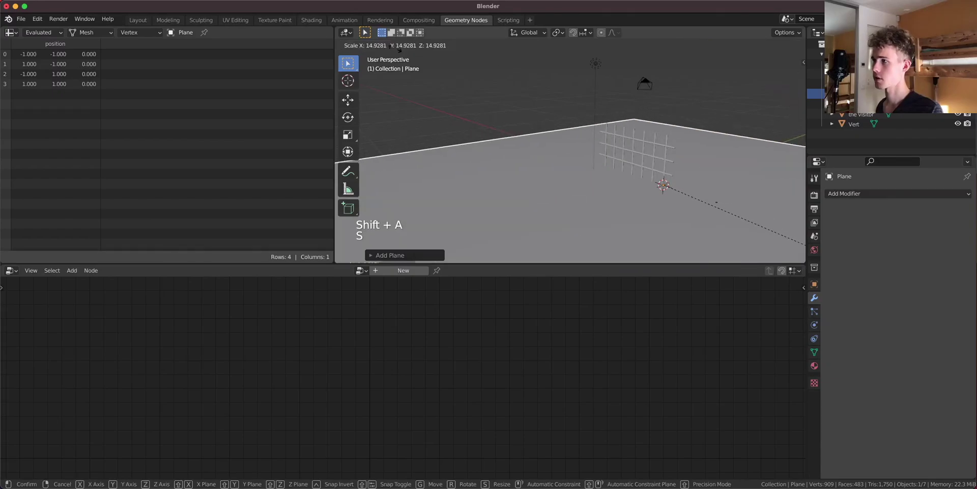
pyautogui.click(344, 244)
# Set the Min of the gate system's Attribute Clamp node to 2.330.
pyautogui.click(619, 130)
pyautogui.scroll(1, 643, 134)
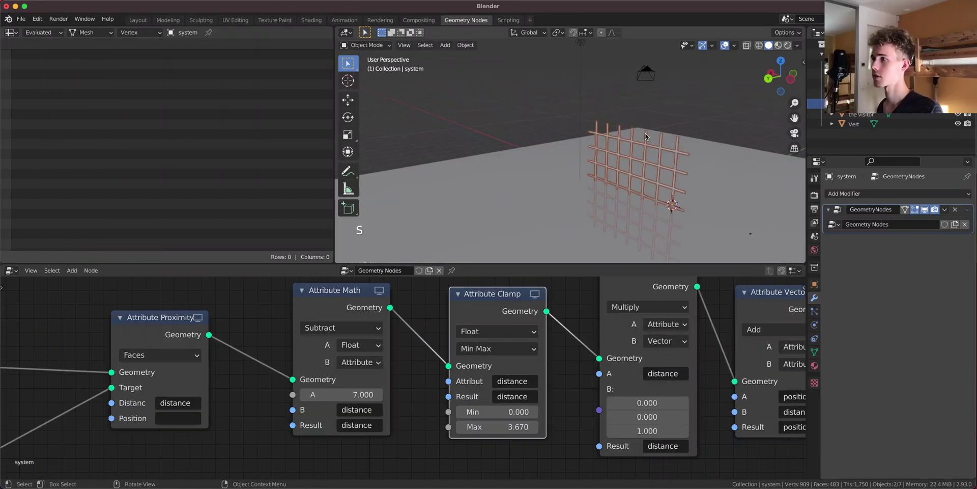
pyautogui.keyDown('shift'); pyautogui.moveTo(659, 164); pyautogui.dragTo(638, 140, button='middle'); pyautogui.keyUp('shift')
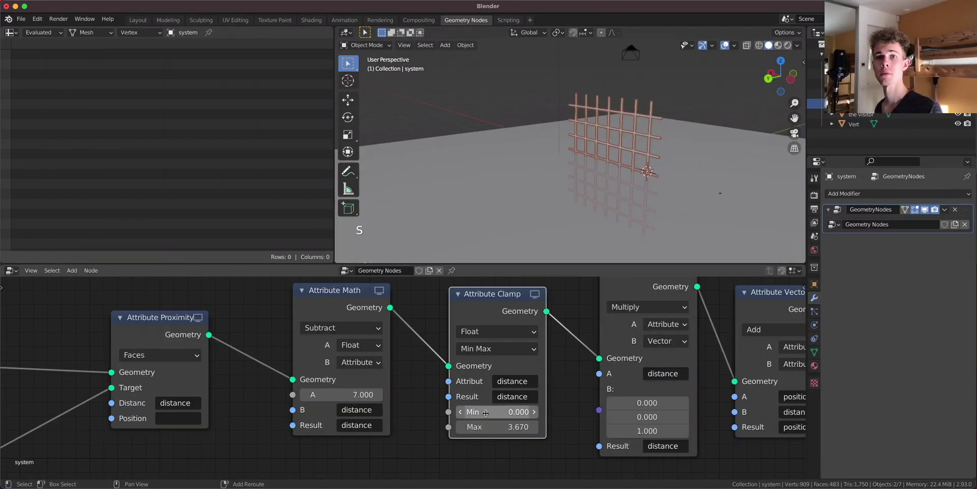
pyautogui.moveTo(486, 413); pyautogui.dragTo(525, 413)
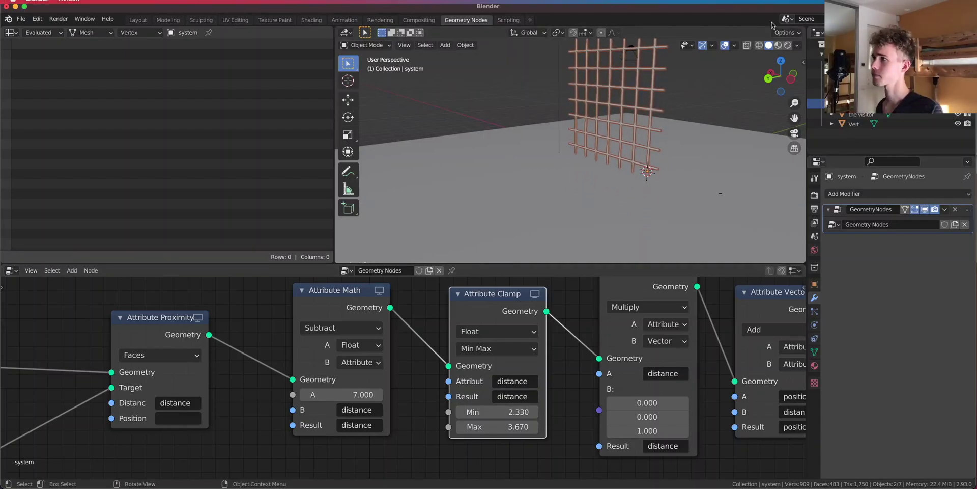
# Enable Cavity in the viewport shading and set its type to World.
pyautogui.click(797, 45)
pyautogui.click(741, 265)
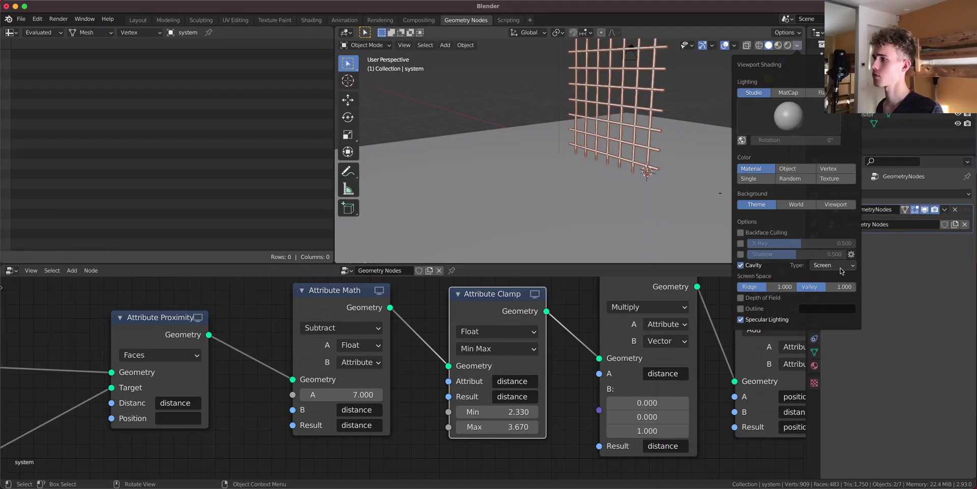
pyautogui.click(833, 265)
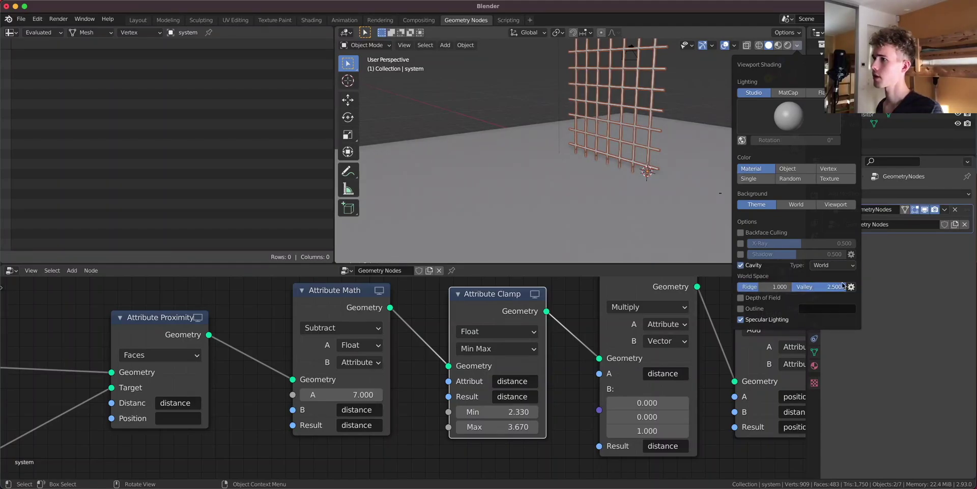
# Slide the visitor cube along the Y axis toward the gate and across the ground to test the gate's clamped travel.
pyautogui.moveTo(568, 178)
pyautogui.mouseDown(button='middle')
pyautogui.moveTo(520, 188)
pyautogui.moveTo(628, 203)
pyautogui.mouseUp(button='middle')
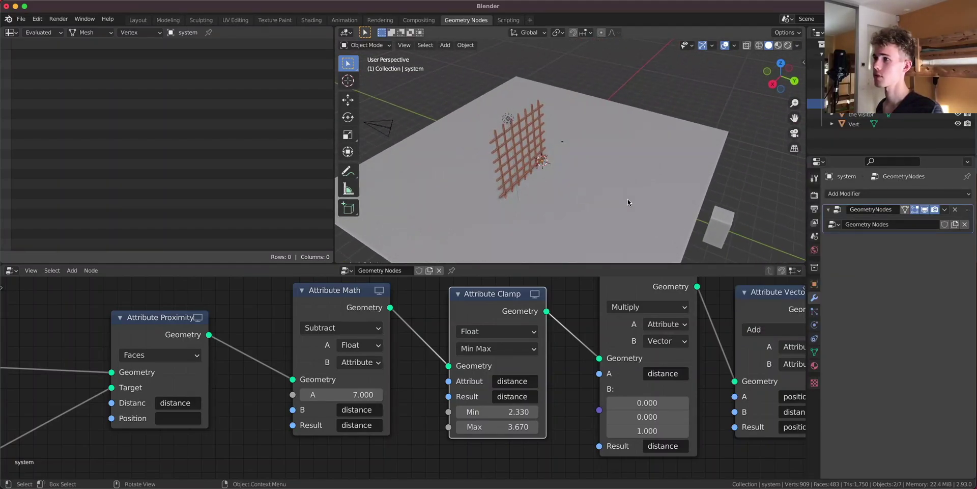
pyautogui.keyDown('shift'); pyautogui.moveTo(733, 222); pyautogui.dragTo(693, 172, button='middle'); pyautogui.keyUp('shift')
pyautogui.click(690, 173)
pyautogui.press('g')
pyautogui.press('y')
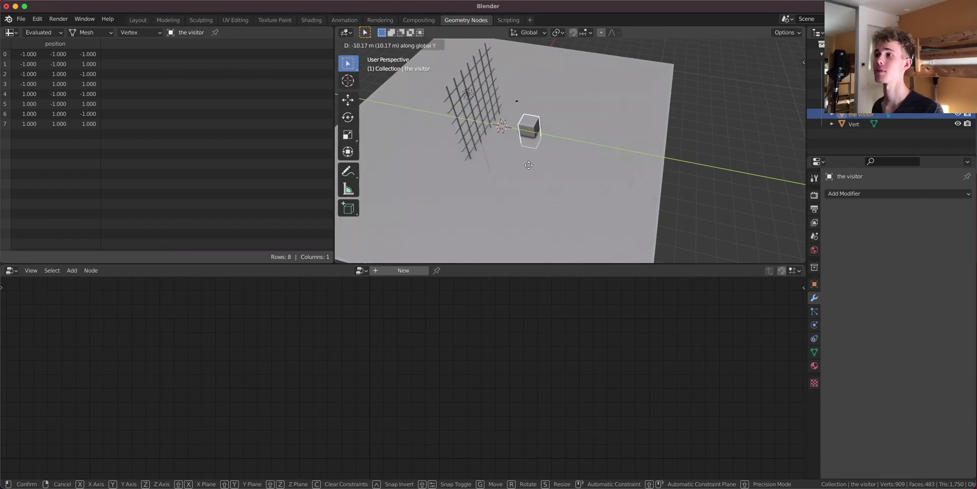
pyautogui.click(500, 165)
pyautogui.scroll(4, 502, 158)
pyautogui.keyDown('shift'); pyautogui.moveTo(503, 144); pyautogui.dragTo(600, 189, button='middle'); pyautogui.keyUp('shift')
pyautogui.press('g')
pyautogui.press('y')
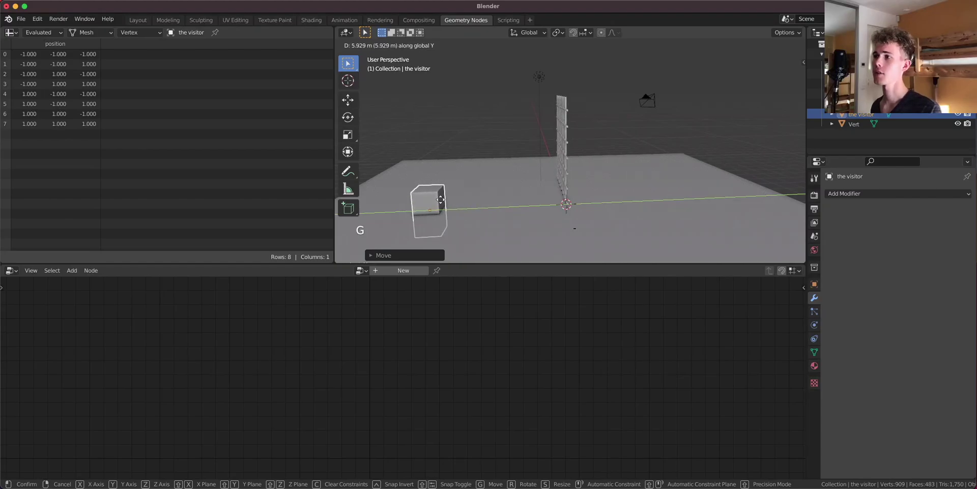
pyautogui.click(505, 199)
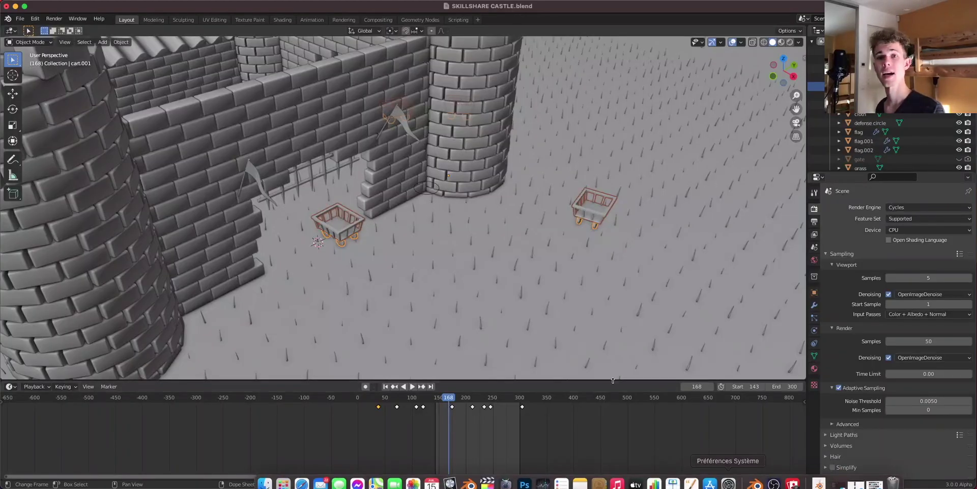
# Switch to SKILLSHARE CASTLE.blend and examine the castle from several angles in rendered and solid shading.
pyautogui.moveTo(601, 280)
pyautogui.mouseDown(button='middle')
pyautogui.moveTo(459, 275)
pyautogui.moveTo(585, 275)
pyautogui.mouseUp(button='middle')
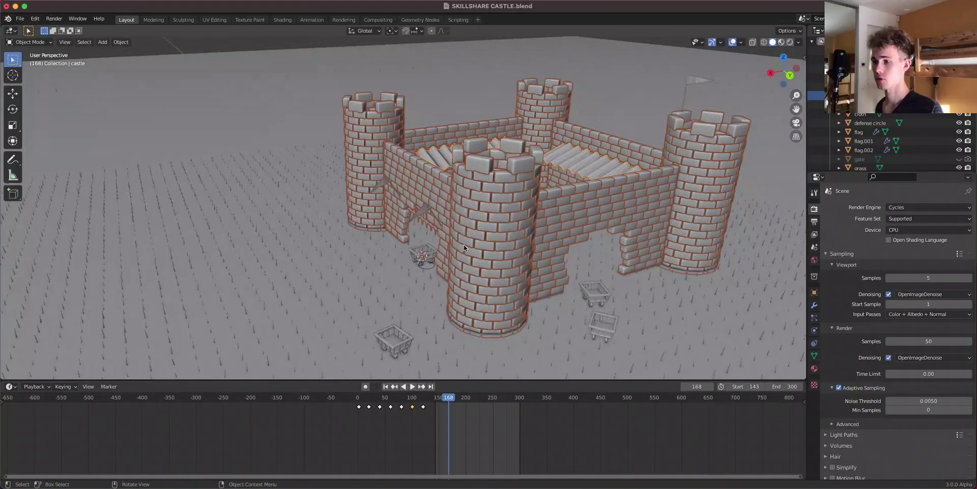
pyautogui.press('z')
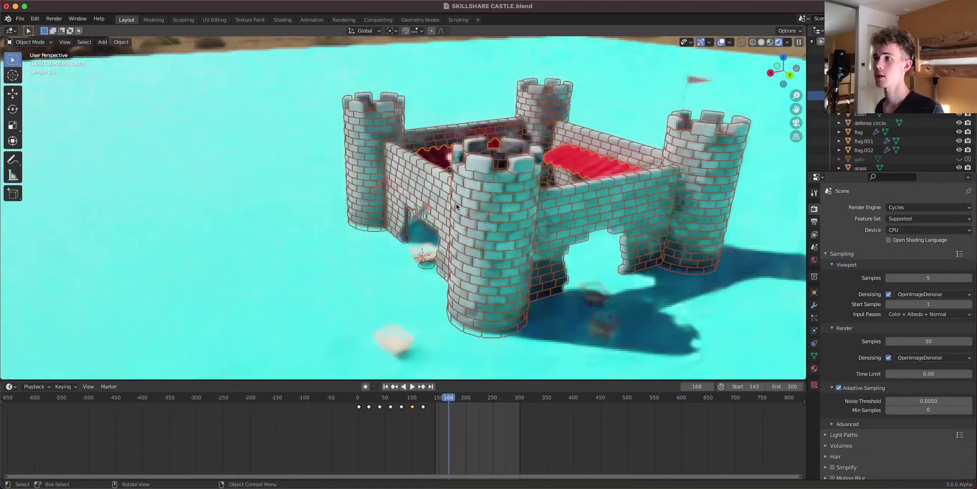
pyautogui.moveTo(388, 208)
pyautogui.mouseDown(button='middle')
pyautogui.moveTo(398, 212)
pyautogui.moveTo(419, 290)
pyautogui.moveTo(506, 242)
pyautogui.mouseUp(button='middle')
pyautogui.hotkey('shift', 'alt', 'z')
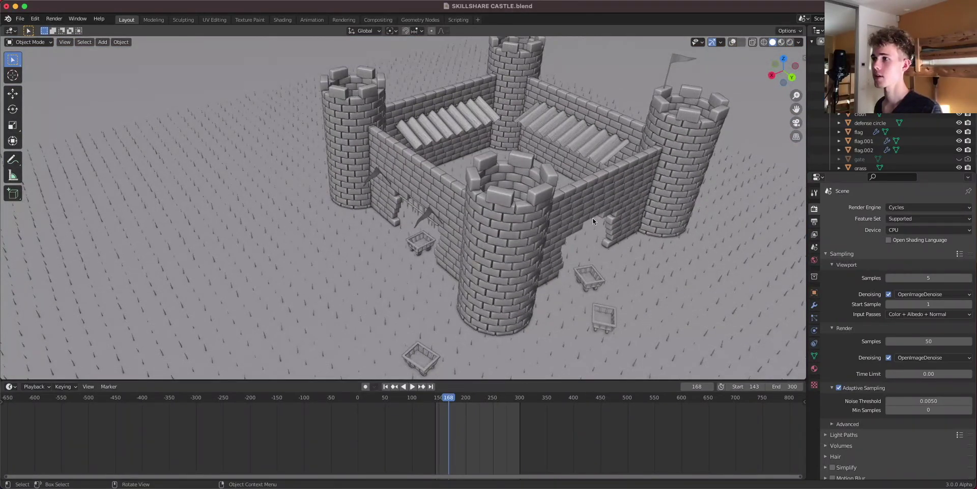
pyautogui.moveTo(593, 221); pyautogui.dragTo(725, 61, button='middle')
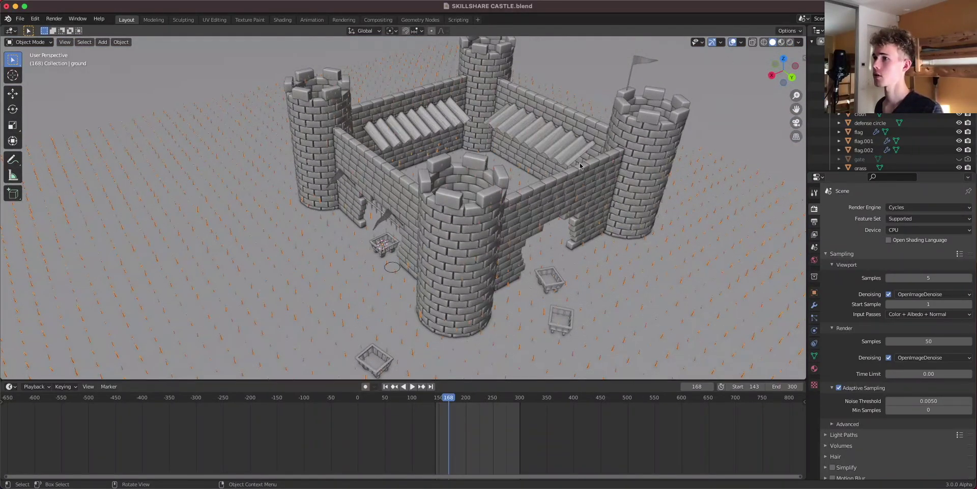
pyautogui.moveTo(580, 166); pyautogui.dragTo(619, 156, button='middle')
# In the castle's Geometry Nodes modifier, set the wall width to 47.5 m, door width to 0.450 and door placement to 11.220.
pyautogui.click(563, 199)
pyautogui.click(814, 305)
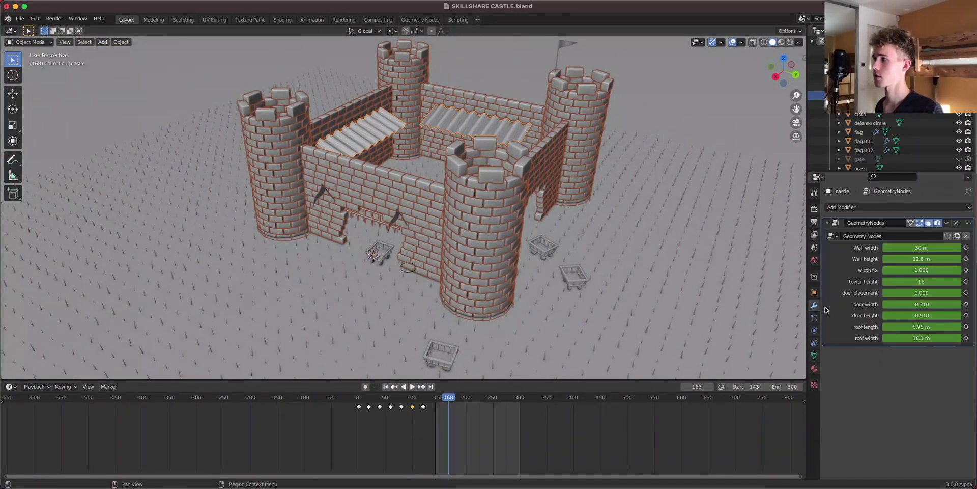
pyautogui.moveTo(917, 248)
pyautogui.mouseDown()
pyautogui.moveTo(967, 248)
pyautogui.moveTo(921, 247)
pyautogui.mouseUp()
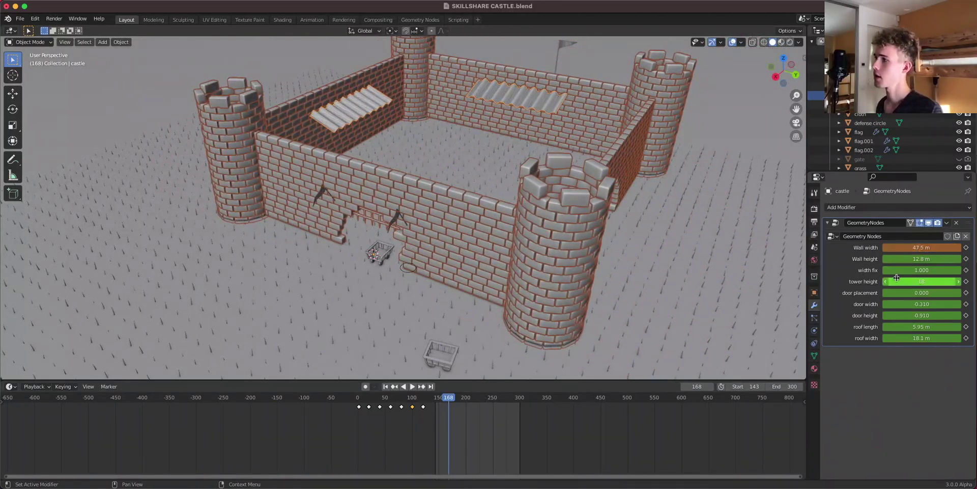
pyautogui.moveTo(921, 304); pyautogui.dragTo(936, 304)
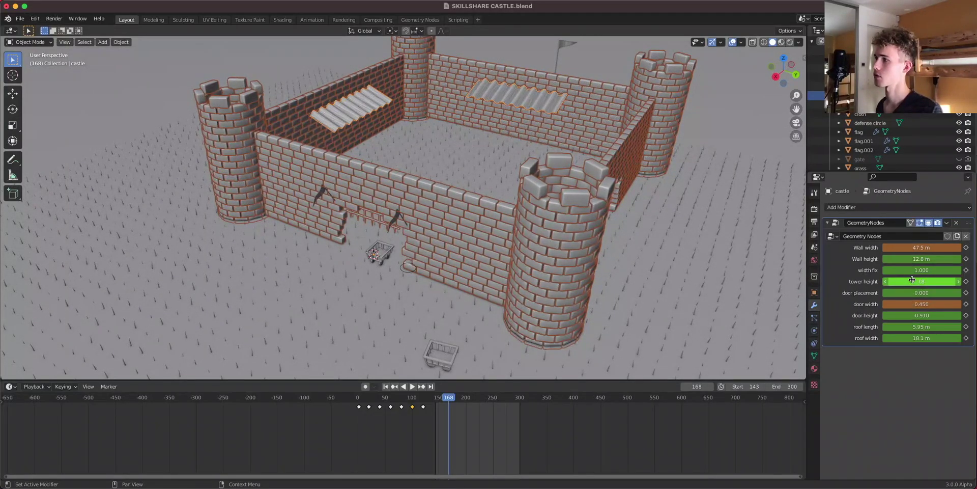
pyautogui.moveTo(913, 293); pyautogui.dragTo(941, 292)
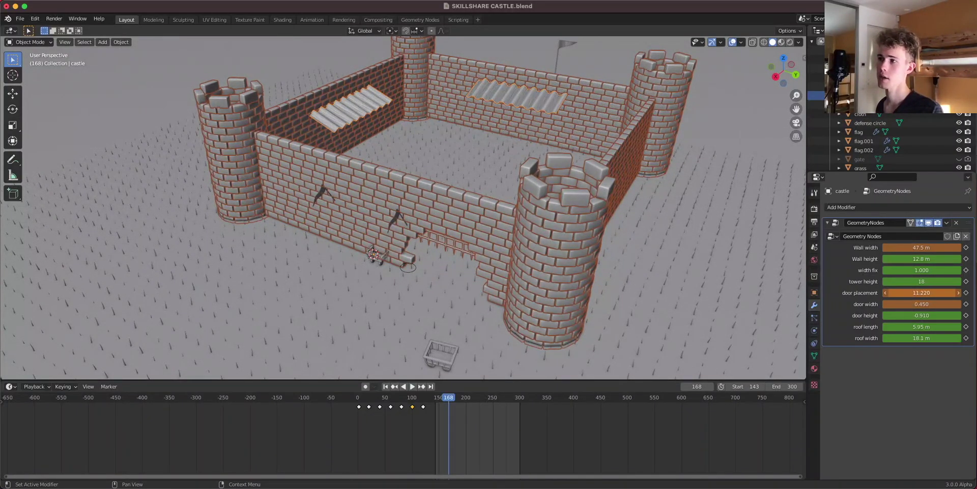
# Set the castle's roof width to 36.6 m in its Geometry Nodes modifier.
pyautogui.keyDown('shift'); pyautogui.moveTo(496, 127); pyautogui.dragTo(484, 204, button='middle'); pyautogui.keyUp('shift')
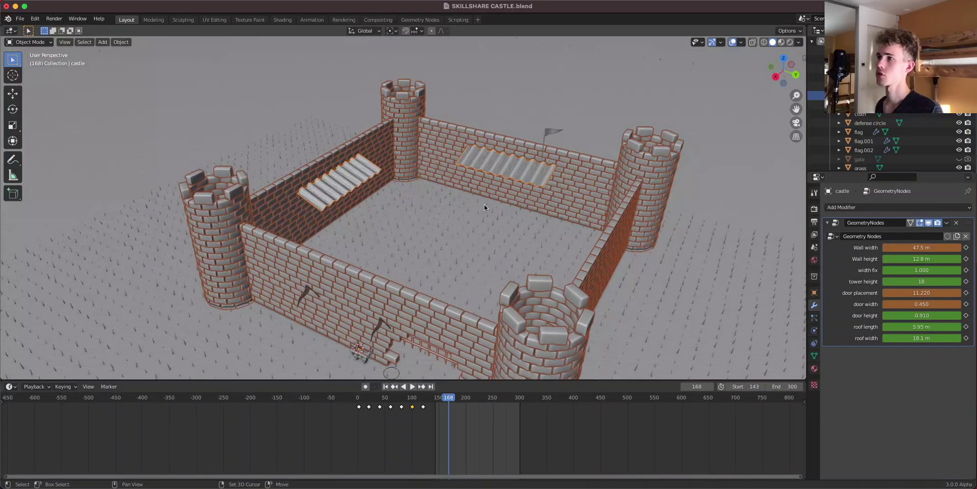
pyautogui.scroll(3, 484, 204)
pyautogui.keyDown('shift'); pyautogui.moveTo(375, 97); pyautogui.dragTo(375, 147, button='middle'); pyautogui.keyUp('shift')
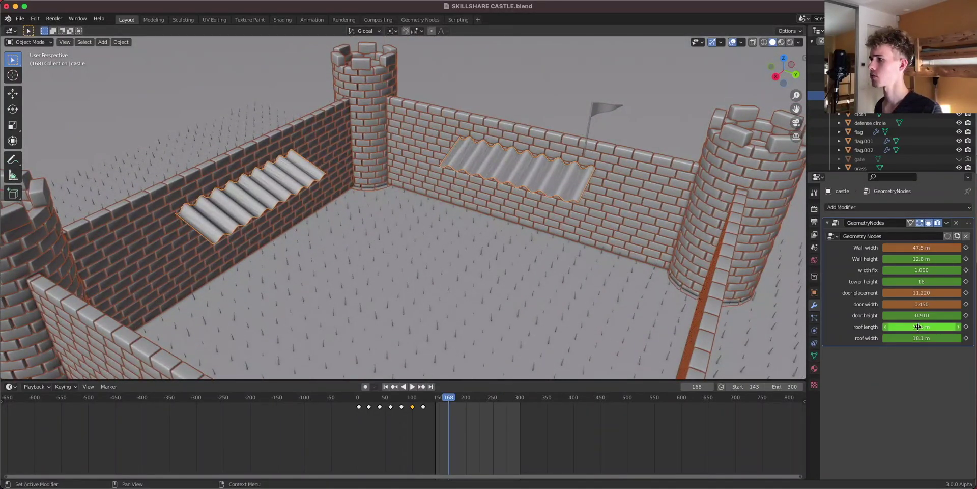
pyautogui.moveTo(911, 337); pyautogui.dragTo(949, 337)
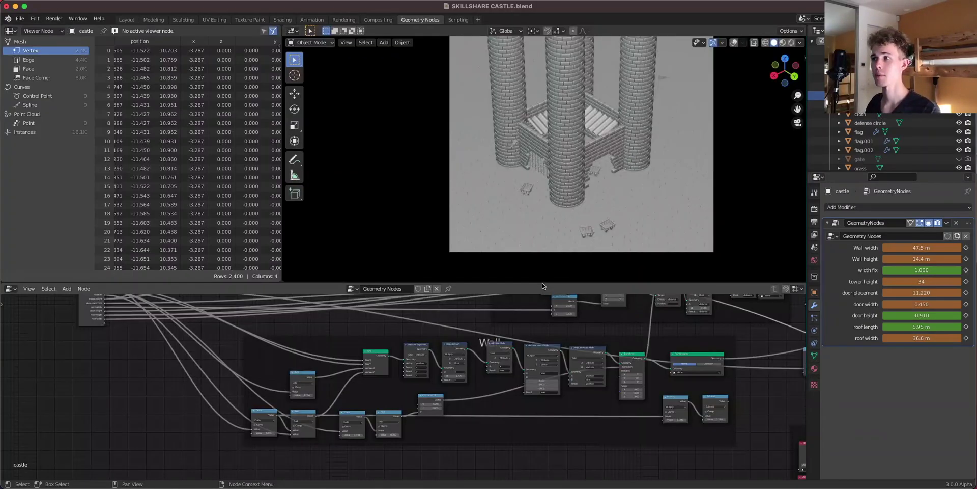
# Enlarge the node editor area and examine the overall structure of the castle's node tree.
pyautogui.moveTo(543, 284); pyautogui.dragTo(543, 113)
pyautogui.scroll(-4, 532, 215)
pyautogui.moveTo(604, 210); pyautogui.dragTo(442, 296, button='middle')
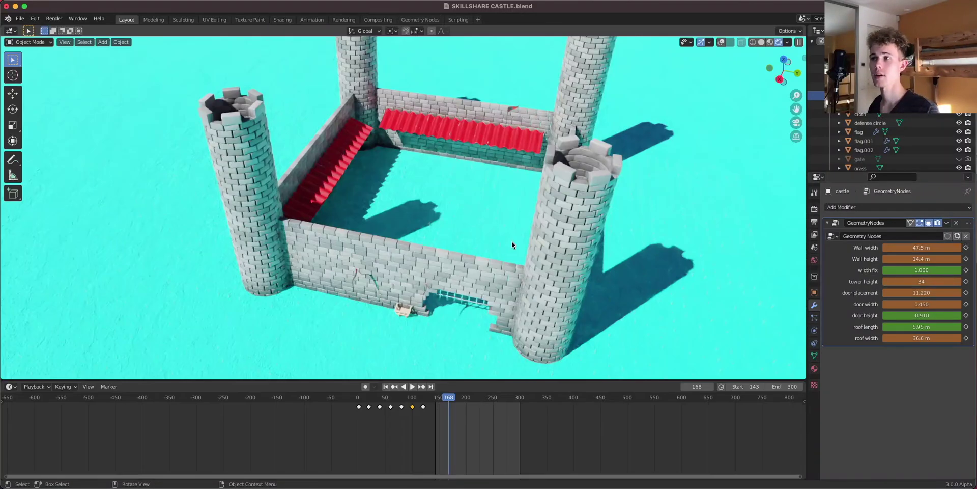